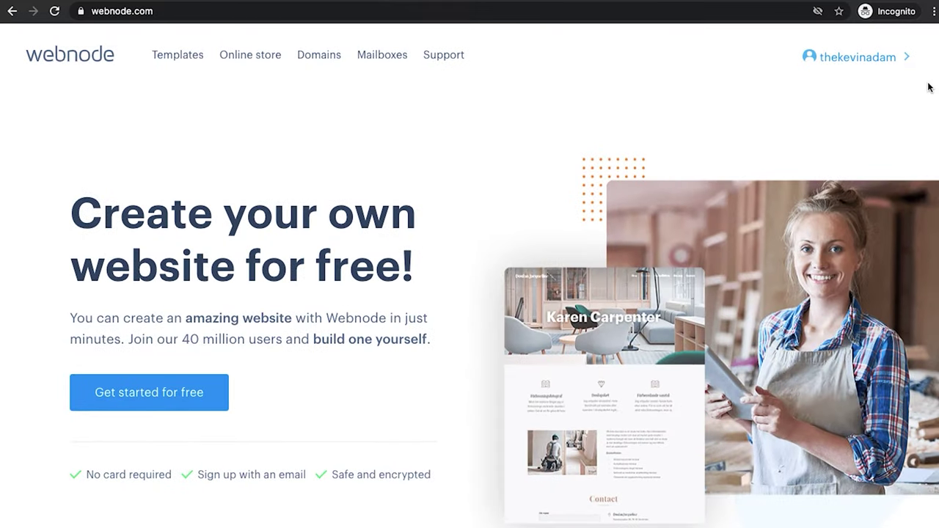
Step: Scroll down through the Webnode homepage to view its sections
scroll(929, 88, down, 2)
scroll(929, 88, down, 3)
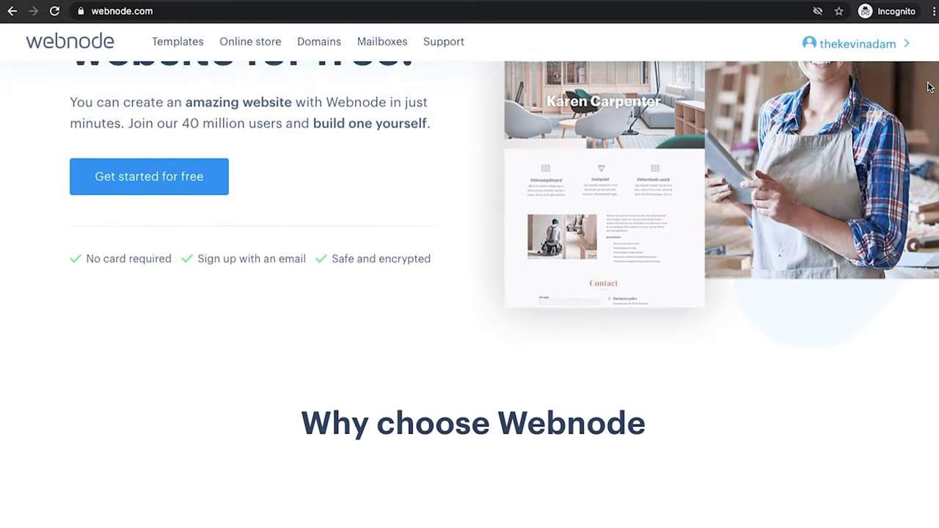
scroll(928, 87, down, 4)
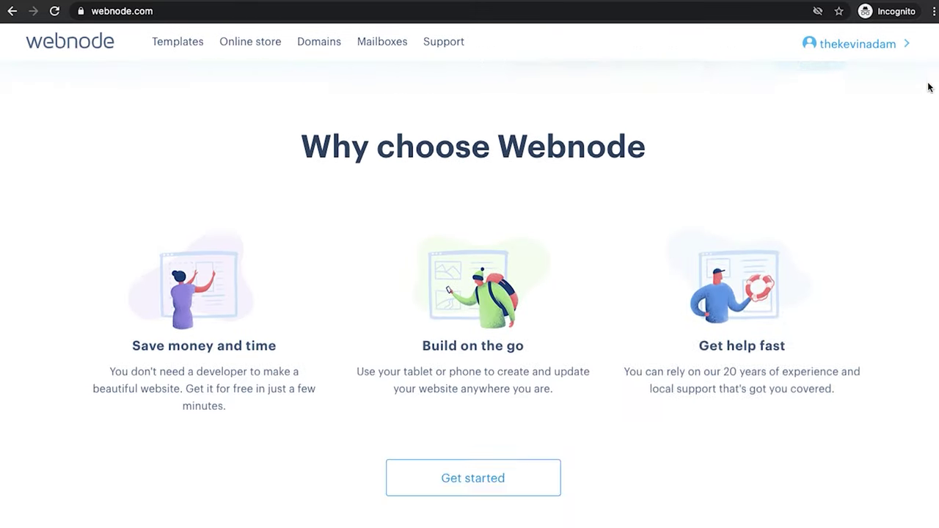
scroll(929, 84, down, 5)
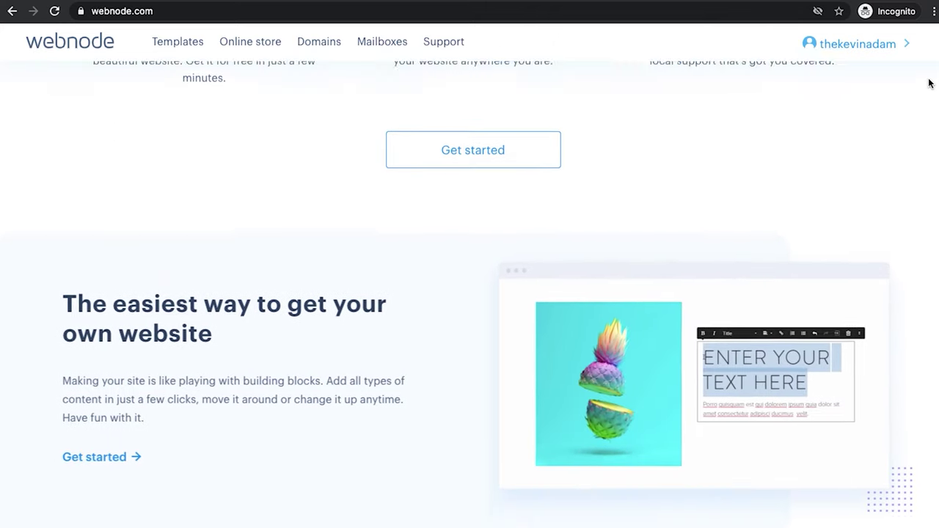
scroll(929, 84, down, 5)
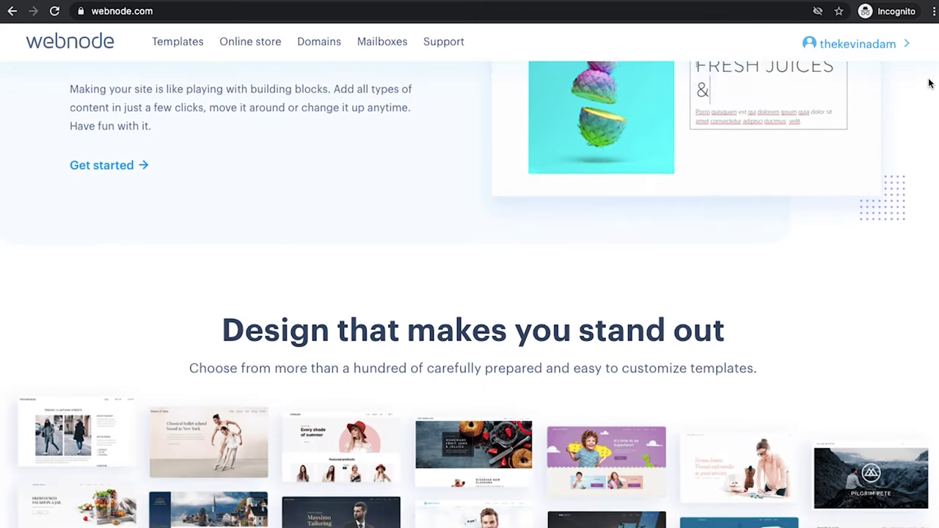
scroll(929, 84, down, 4)
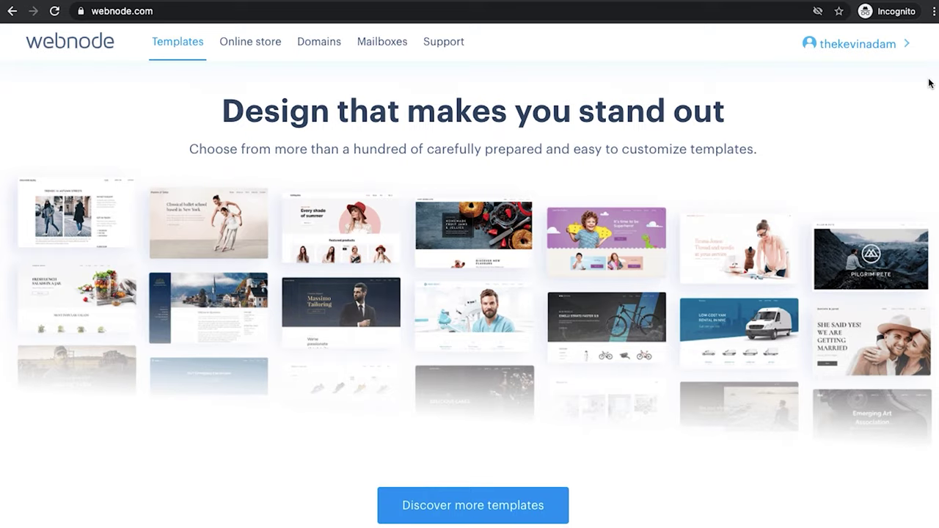
scroll(929, 83, down, 6)
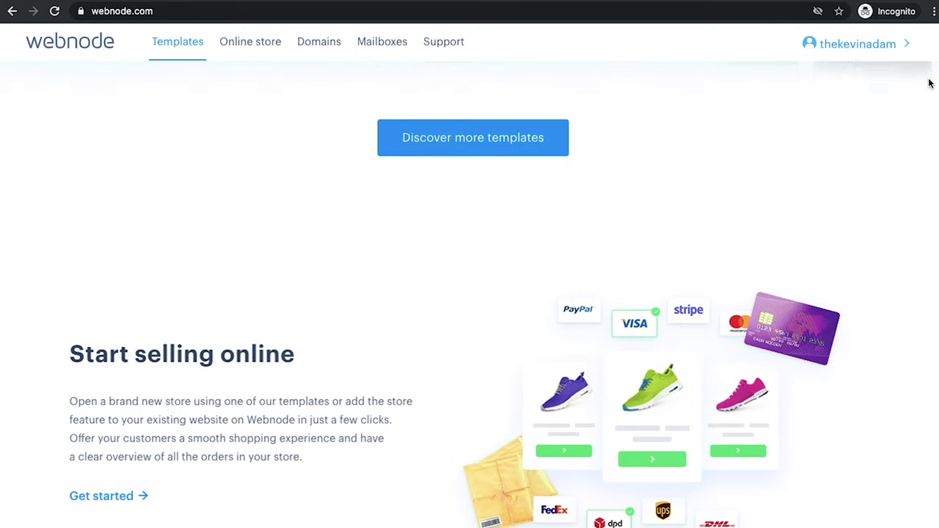
scroll(929, 84, down, 6)
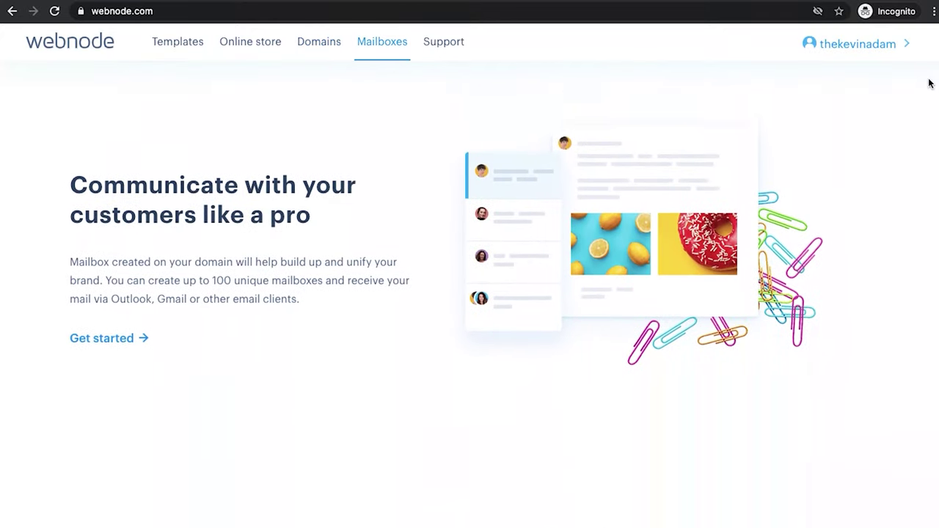
Step: Finish browsing the homepage, return up and start a new website with 'Get started for free'
scroll(929, 82, down, 6)
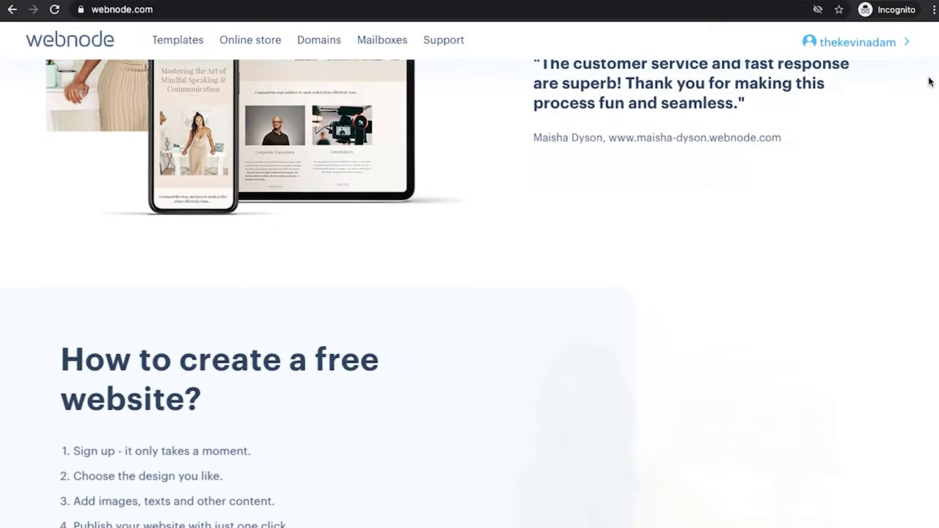
scroll(929, 82, down, 5)
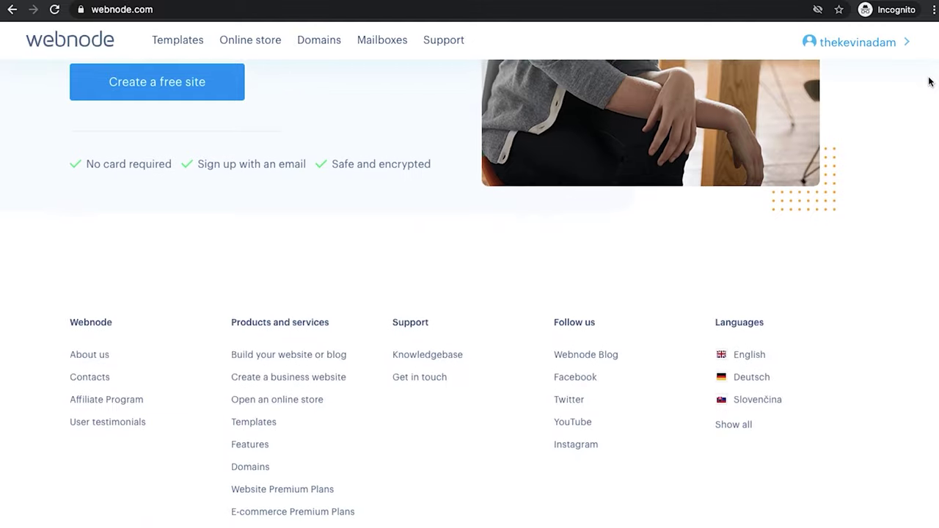
scroll(929, 81, up, 20)
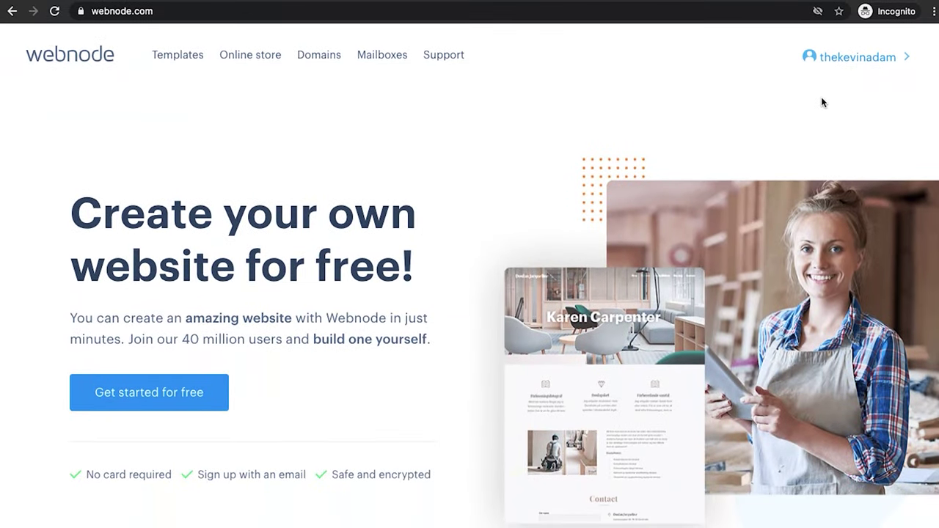
click(220, 396)
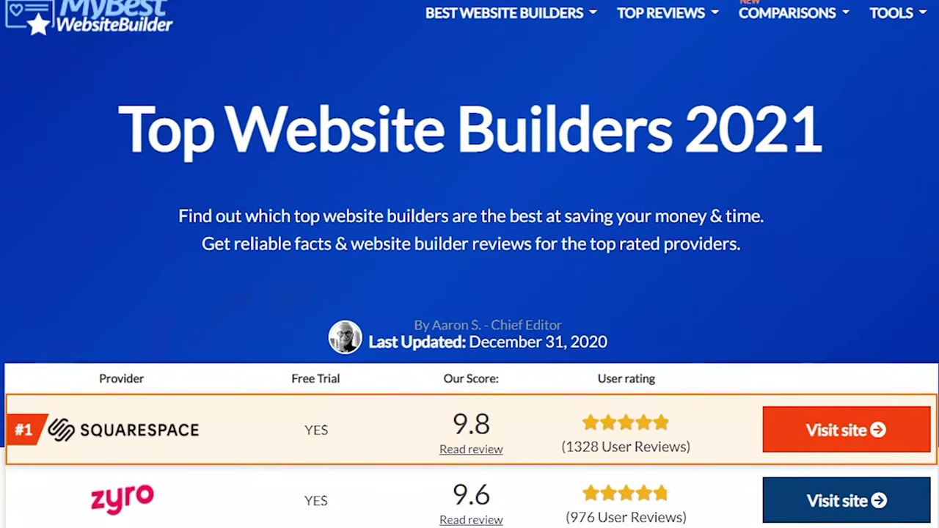
Step: Scroll the Top Website Builders 2021 page down to the Squarespace, Zyro and SITE123 comparison
scroll(469, 293, down, 3)
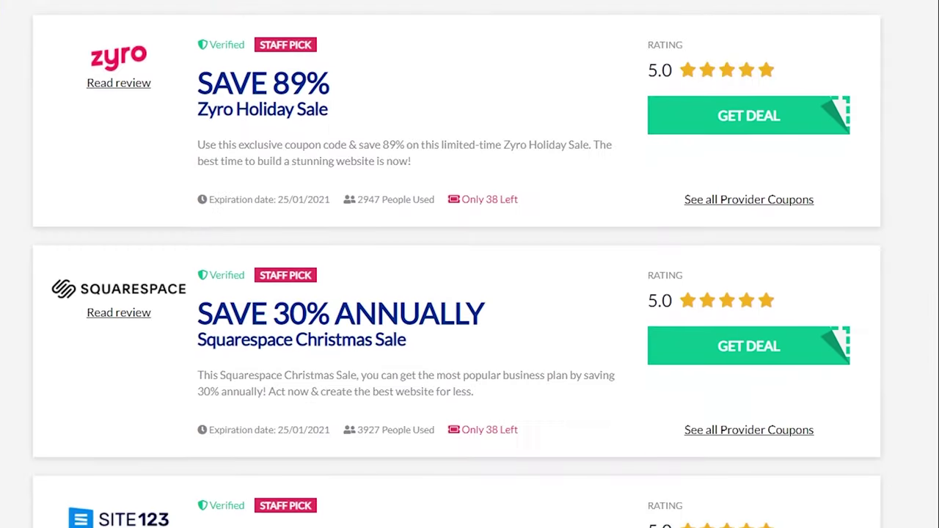
scroll(470, 293, down, 1)
scroll(470, 264, down, 2)
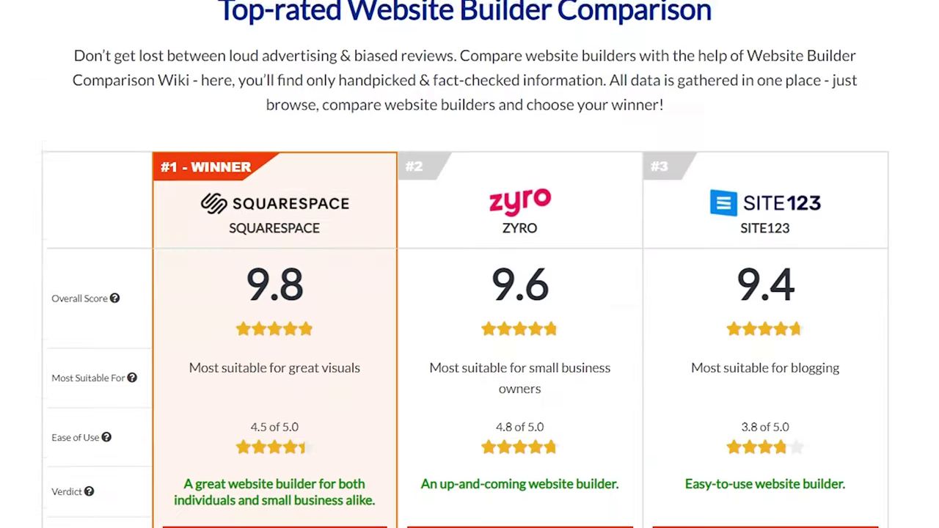
scroll(470, 293, down, 2)
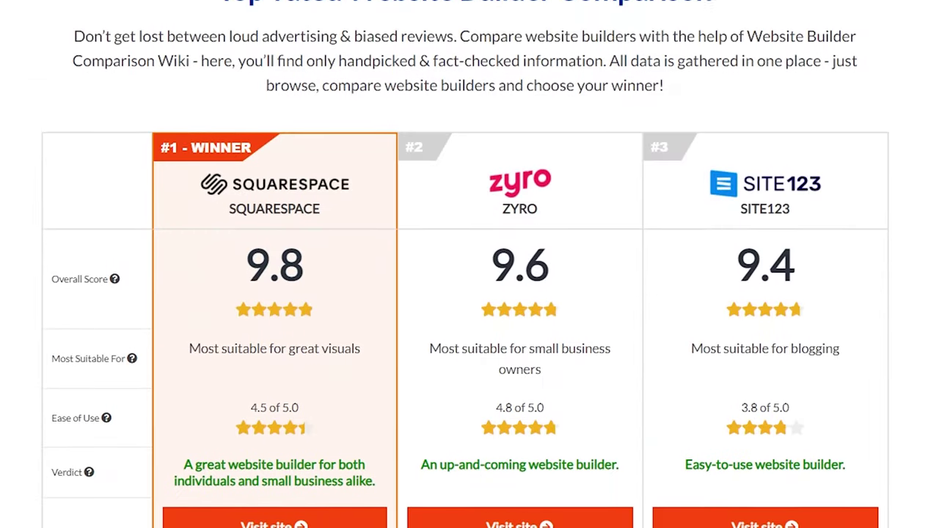
scroll(469, 293, down, 2)
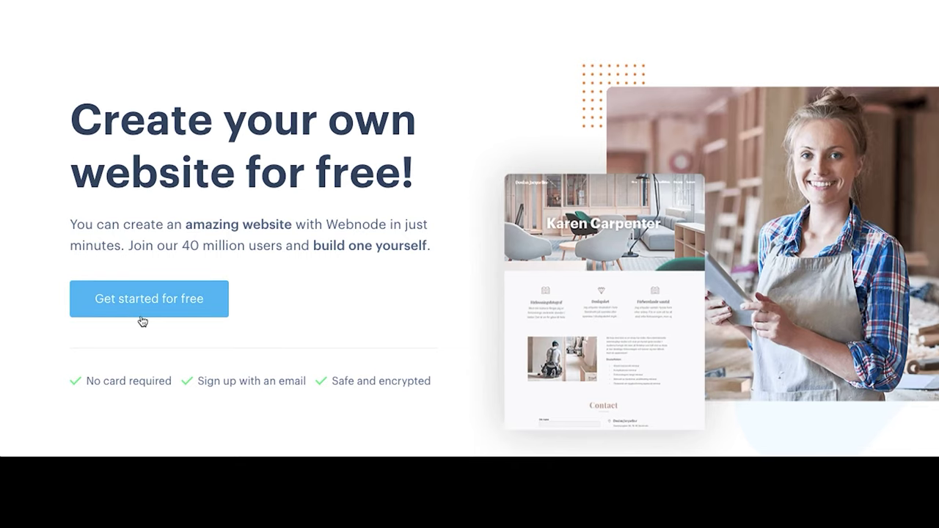
Step: Enter the website name (great-website) in the Create your website dialog and create the site
click(143, 315)
text(Te)
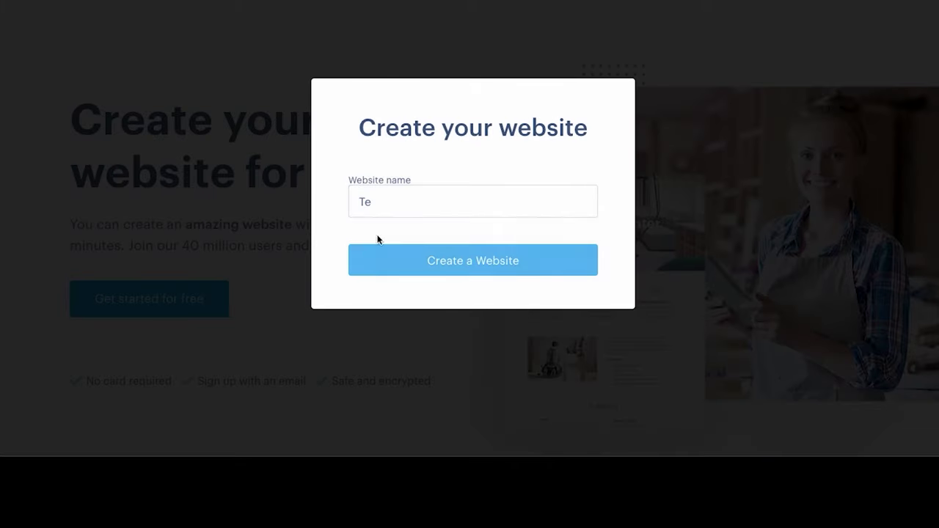
click(398, 207)
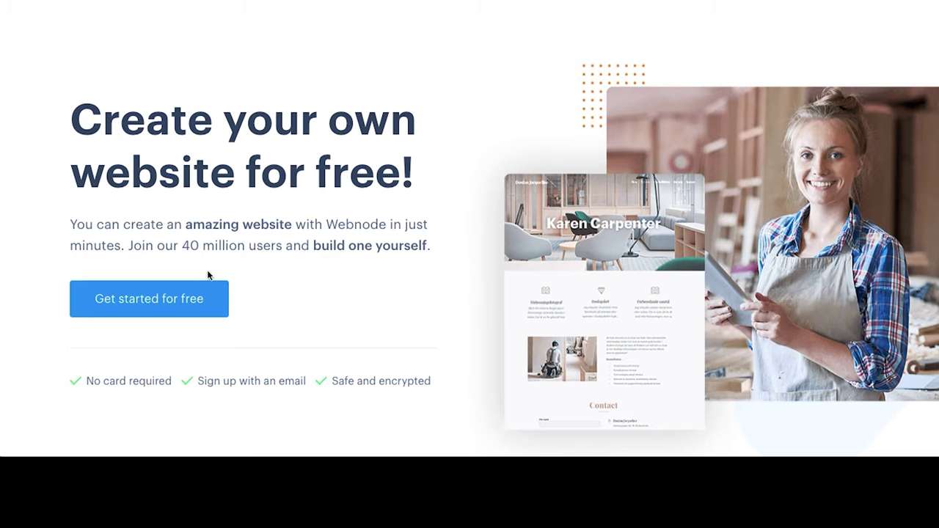
click(202, 285)
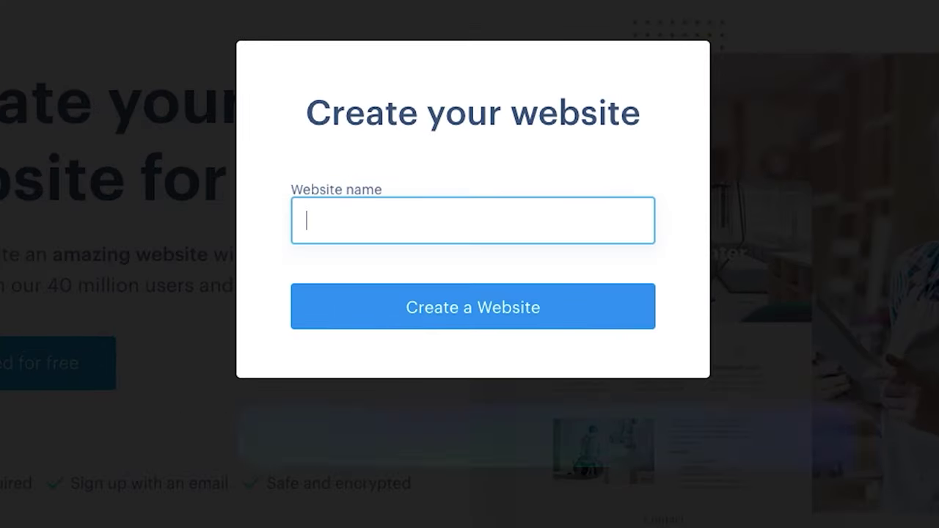
text(GreatW)
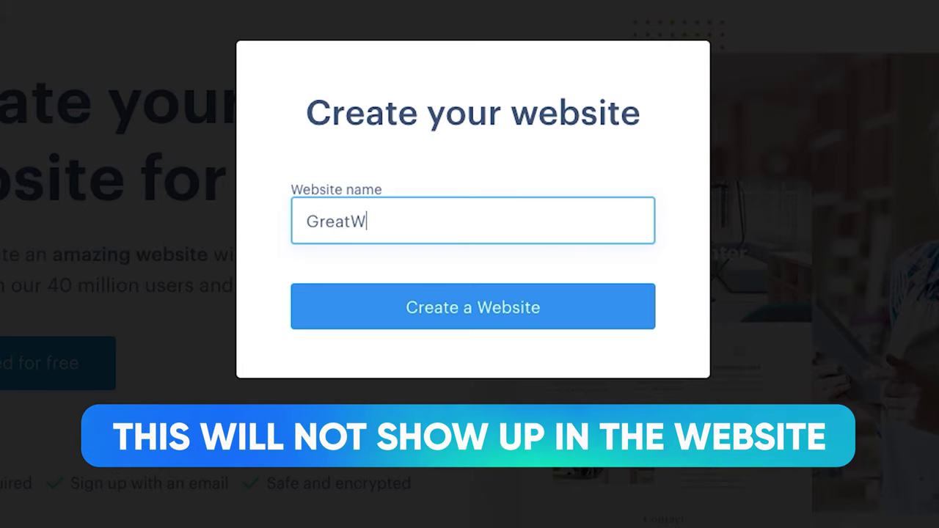
key(BackSpace)
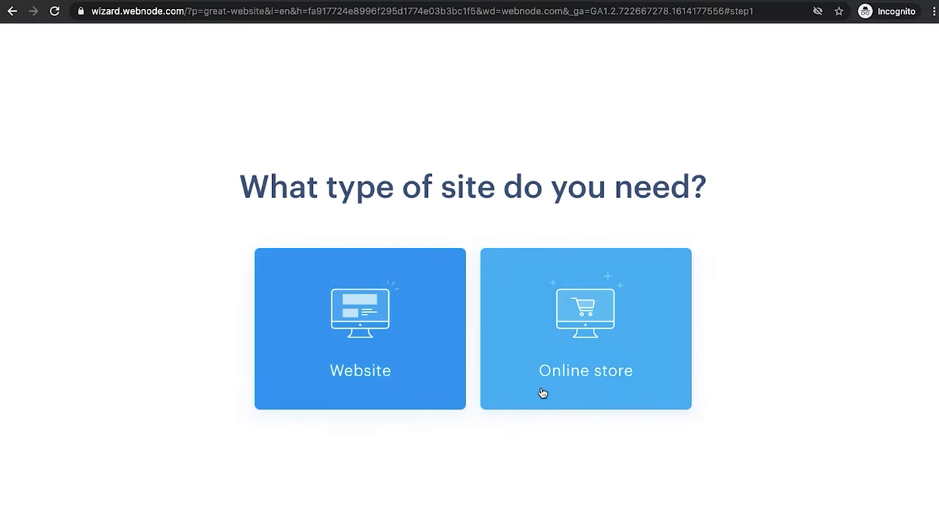
Step: Choose a regular Website rather than an online store and browse the template gallery
click(416, 387)
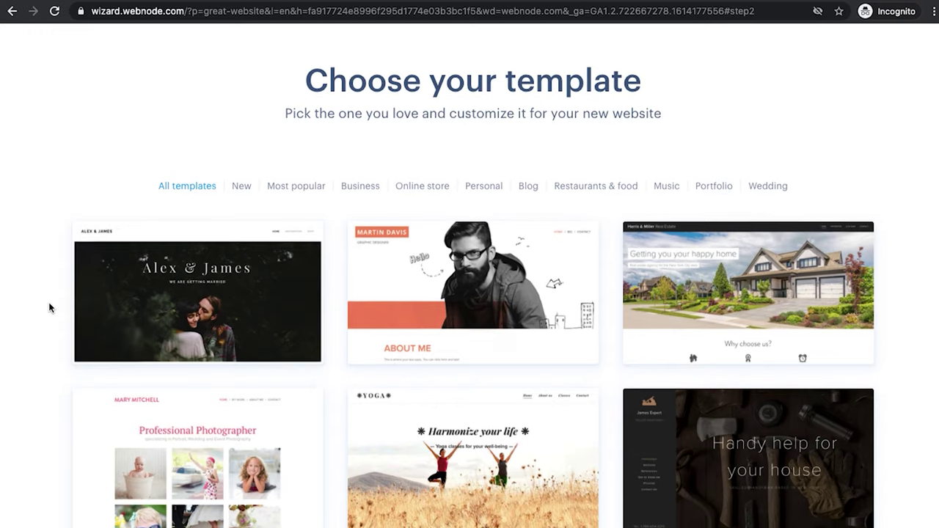
scroll(49, 307, down, 3)
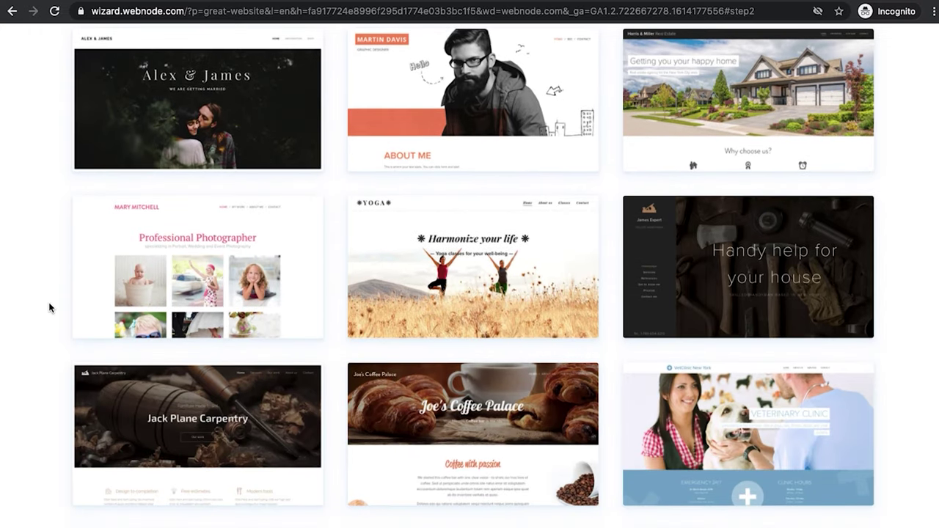
scroll(49, 307, down, 4)
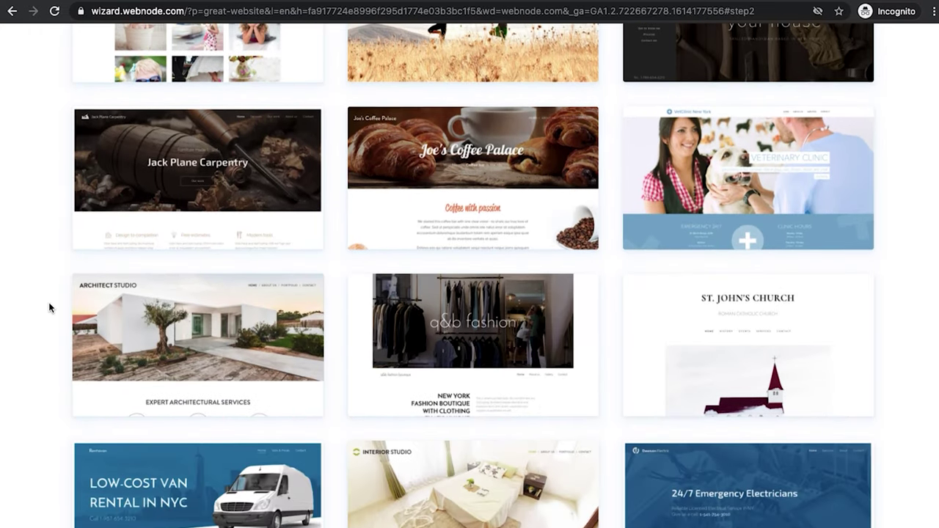
scroll(50, 308, down, 4)
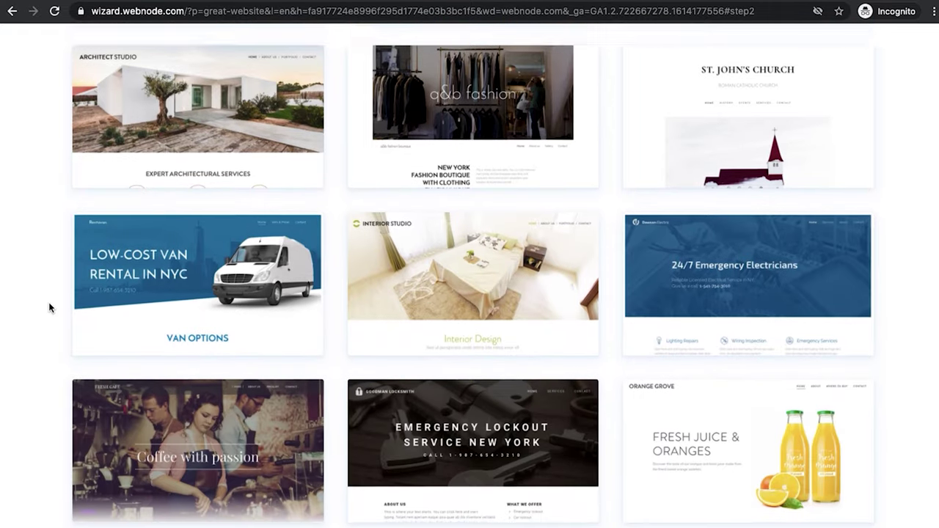
scroll(49, 308, down, 4)
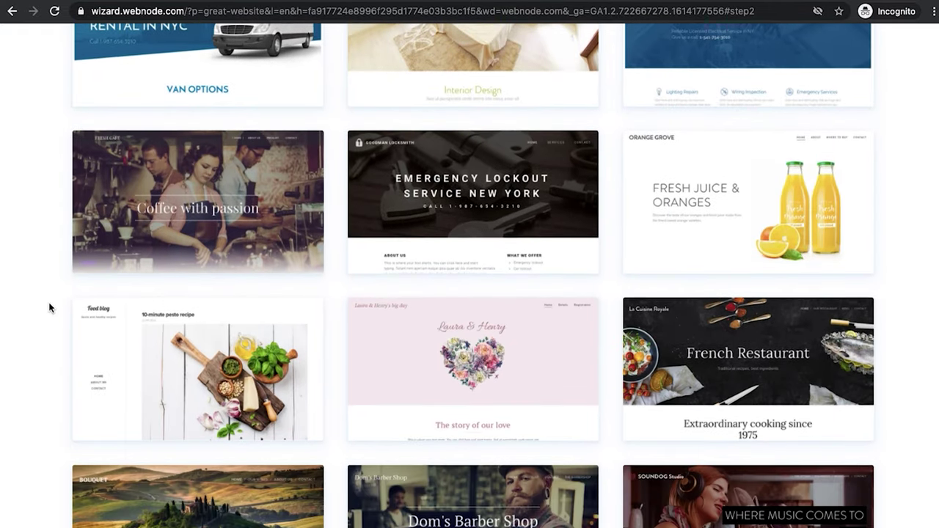
scroll(49, 308, down, 4)
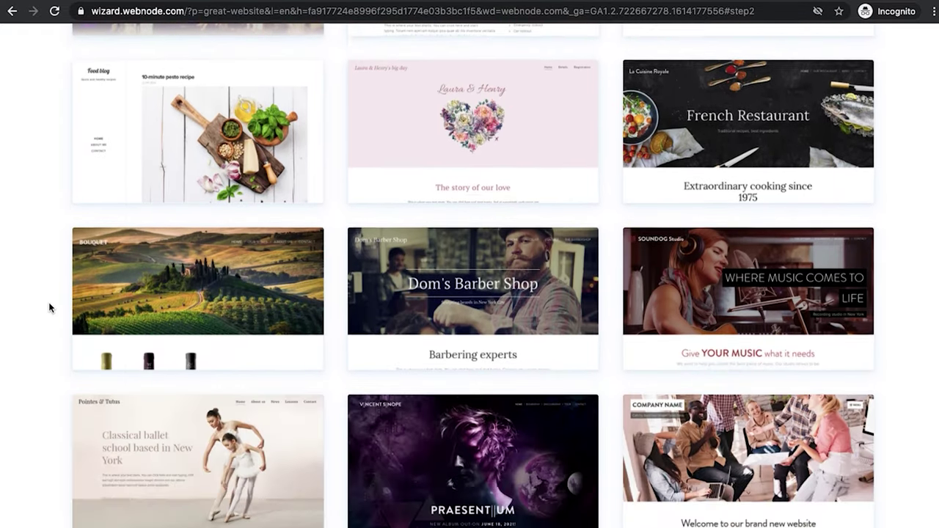
scroll(49, 307, down, 4)
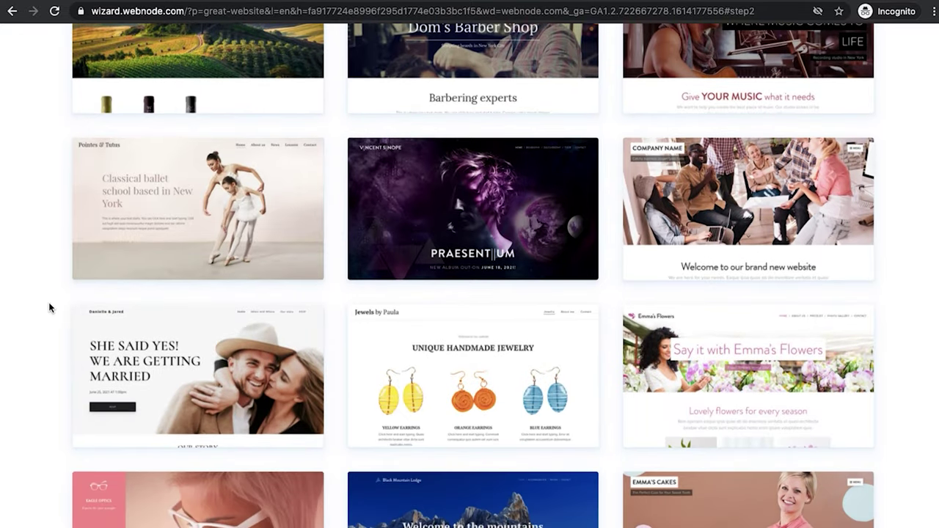
scroll(49, 307, down, 2)
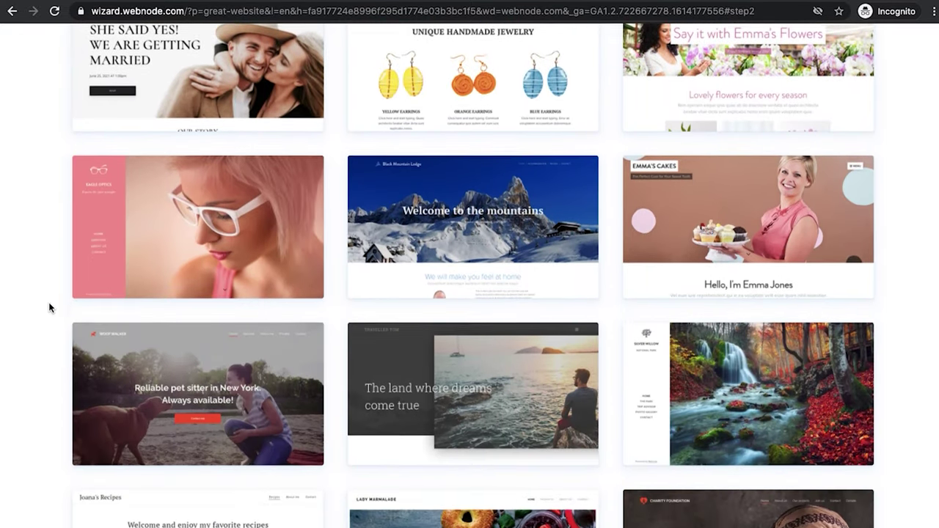
Step: Scroll down to the Fresh Café template card and reveal its Preview and Choose options
scroll(49, 308, down, 4)
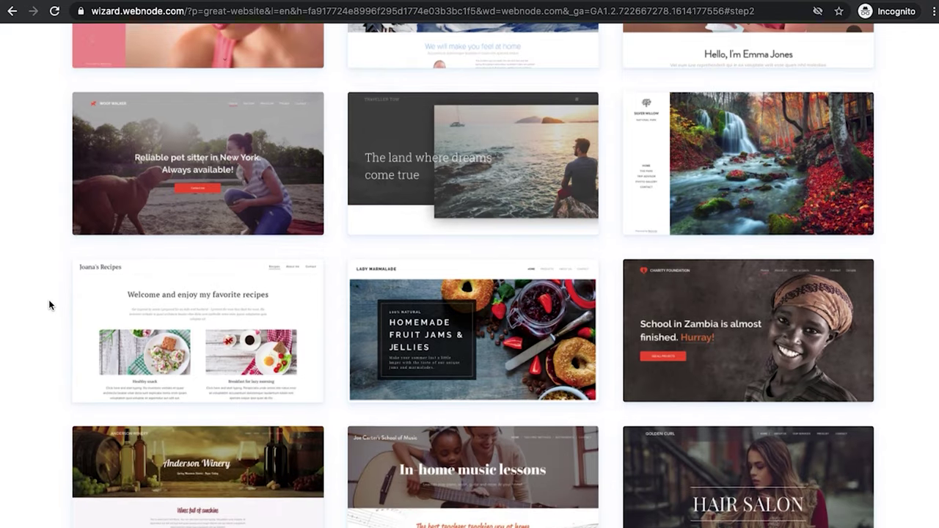
scroll(48, 299, down, 3)
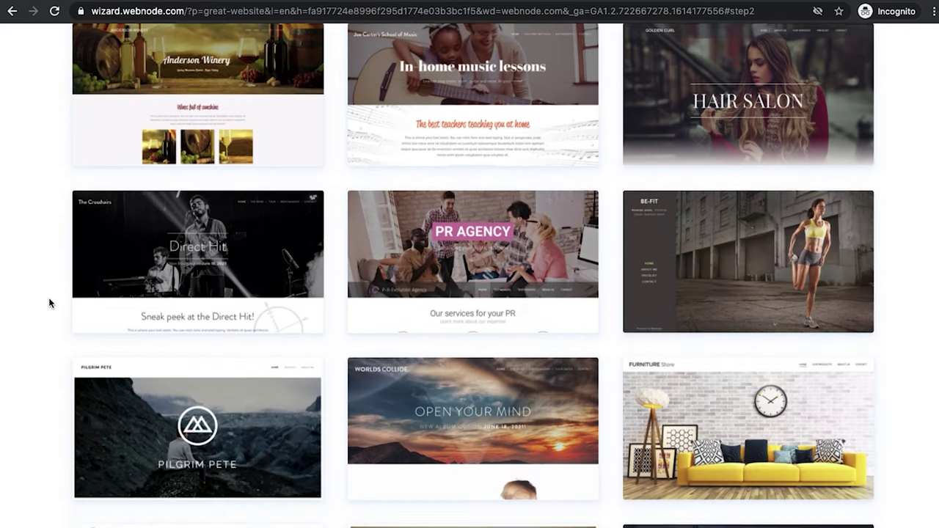
scroll(49, 303, down, 5)
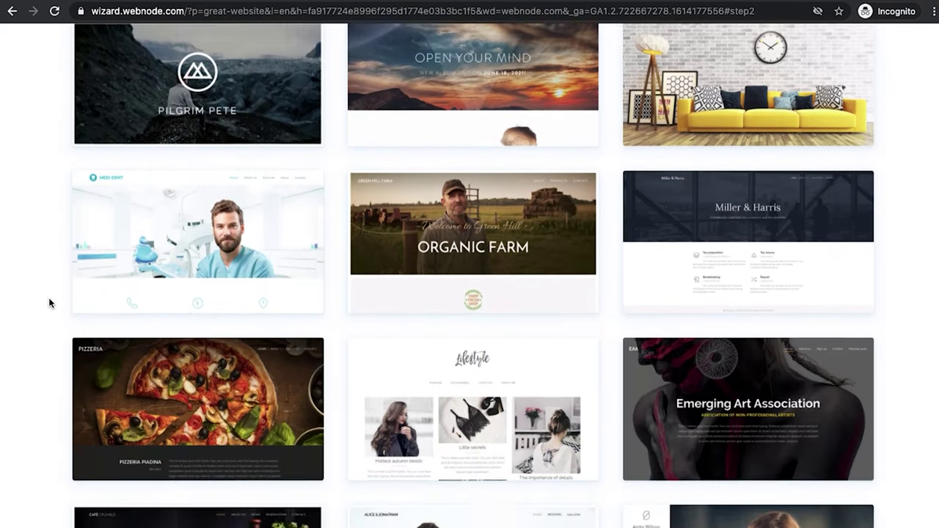
scroll(49, 303, down, 6)
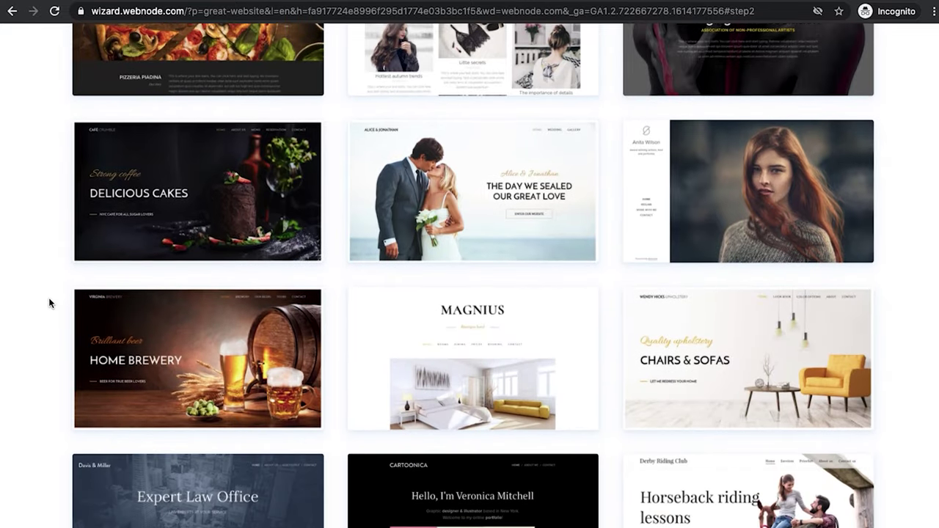
scroll(49, 304, down, 6)
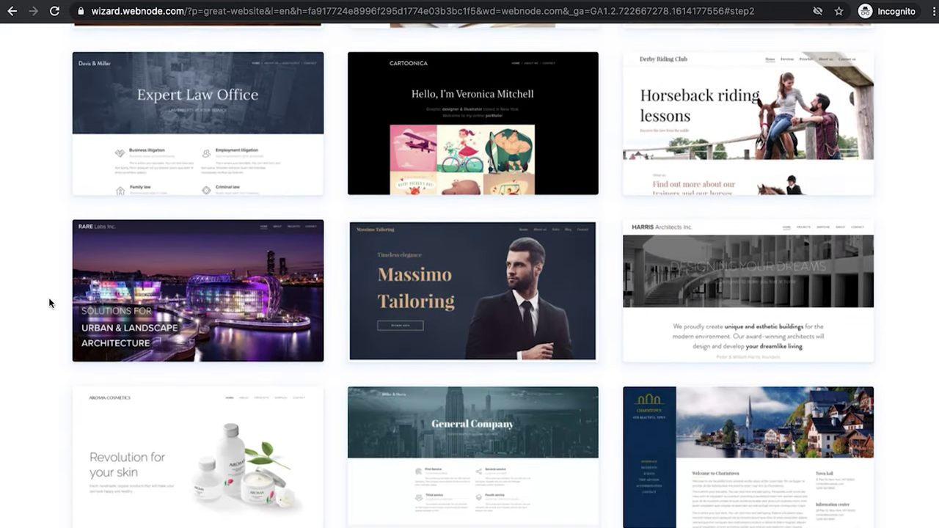
scroll(49, 303, down, 5)
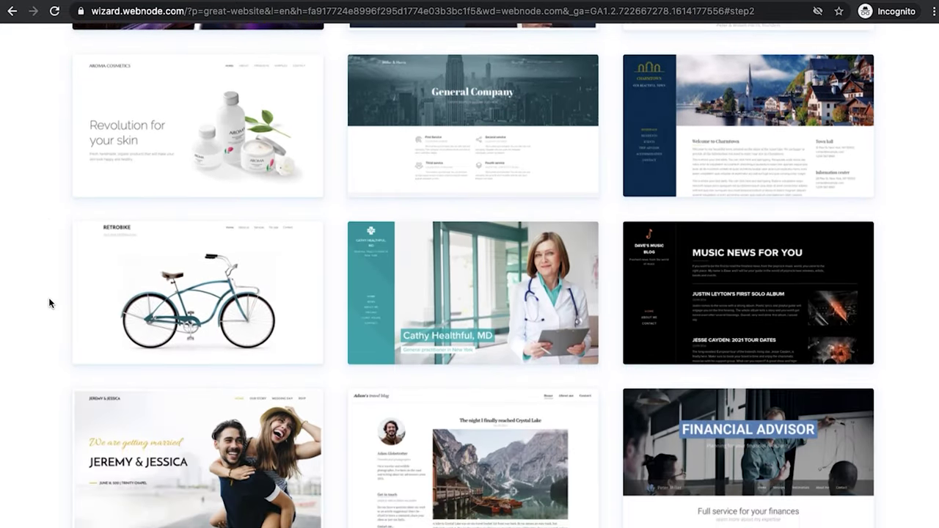
scroll(50, 303, down, 6)
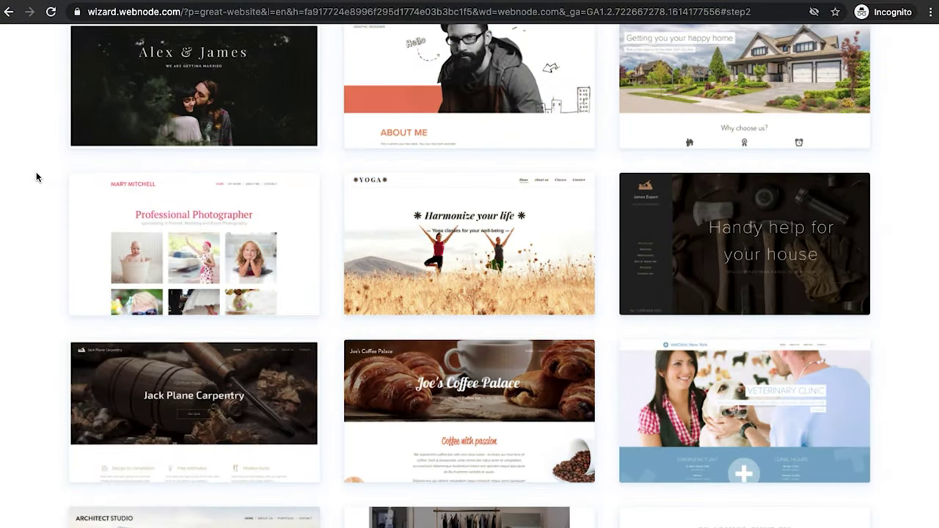
scroll(36, 171, down, 3)
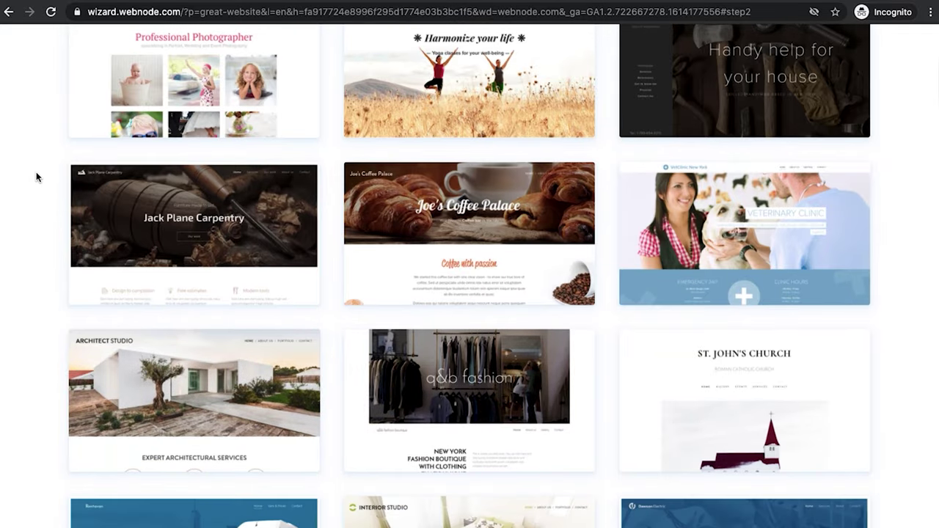
scroll(36, 173, down, 5)
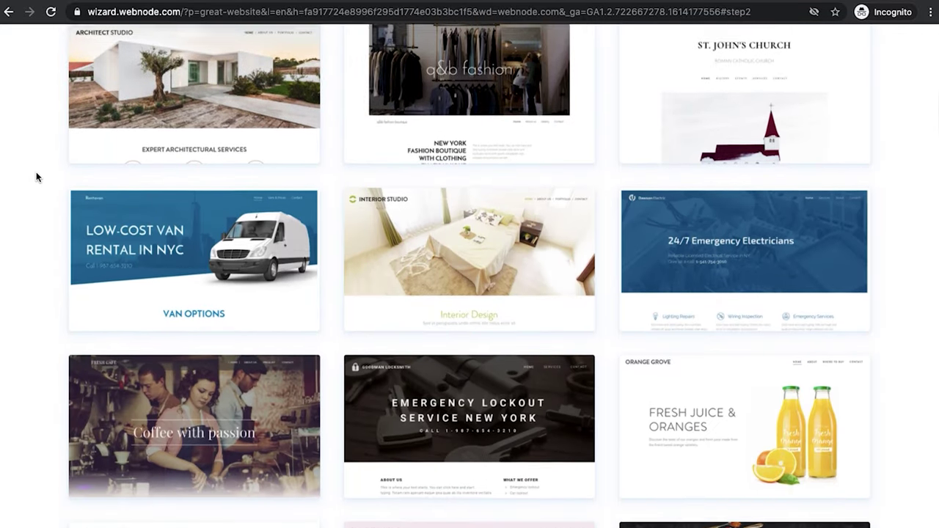
scroll(36, 172, down, 2)
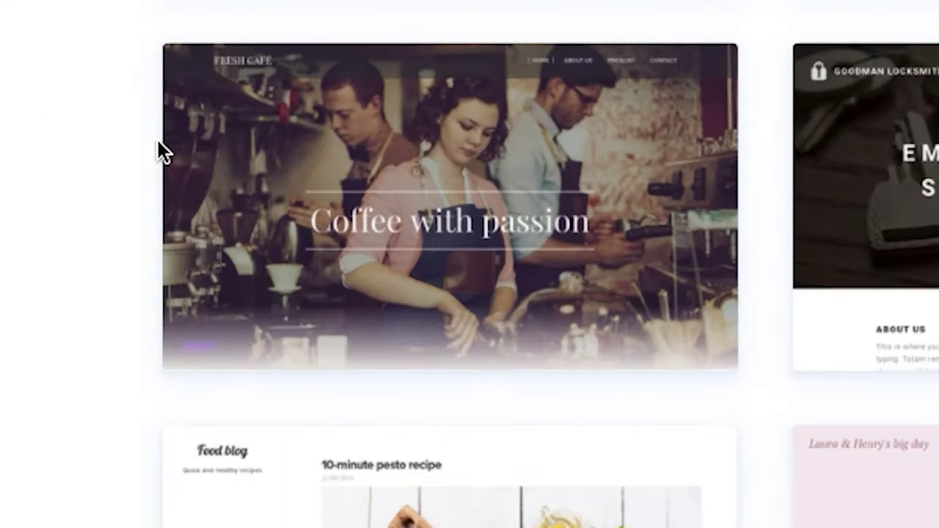
mouse_move(319, 154)
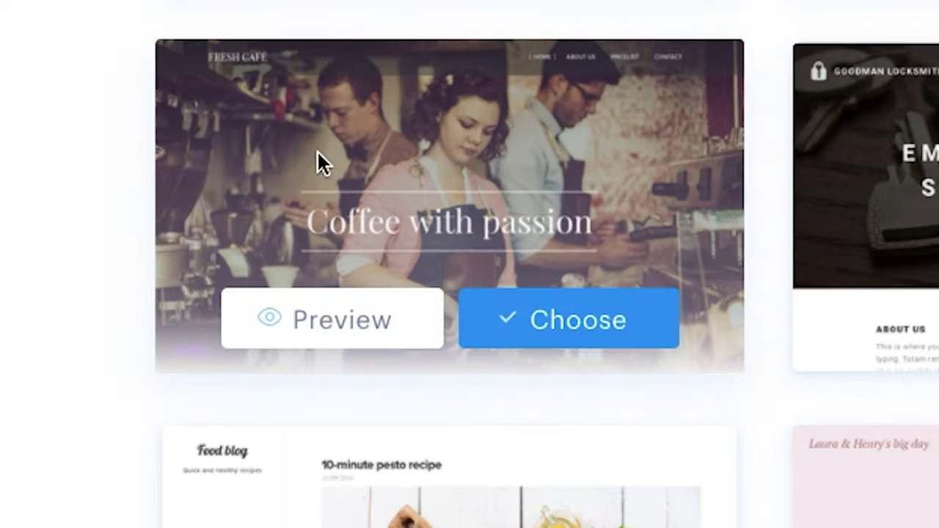
Step: Preview the Fresh Café template full-screen down to its footer, then choose it for the site
click(348, 341)
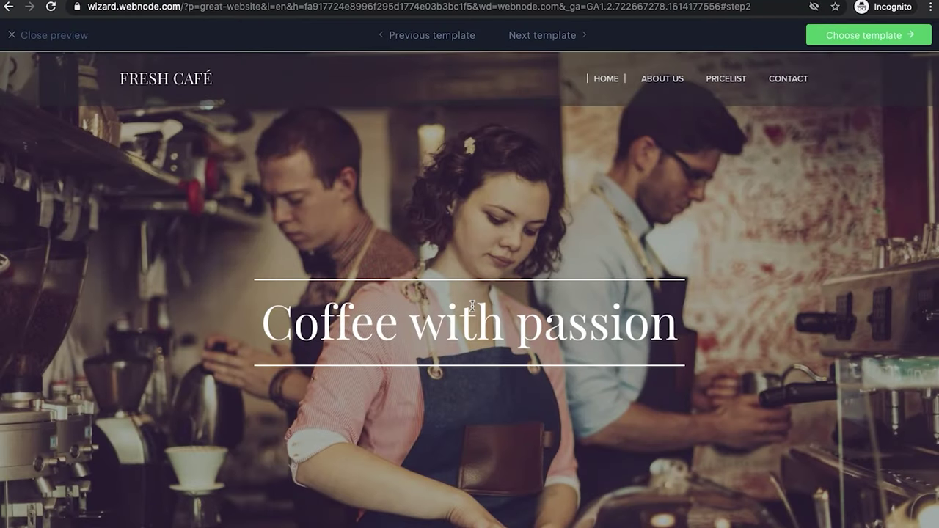
scroll(472, 307, down, 5)
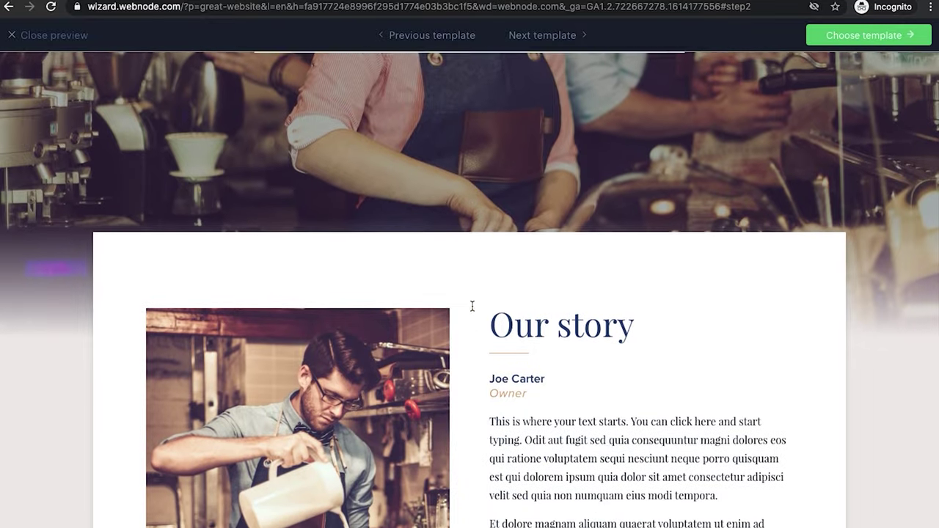
scroll(472, 306, down, 6)
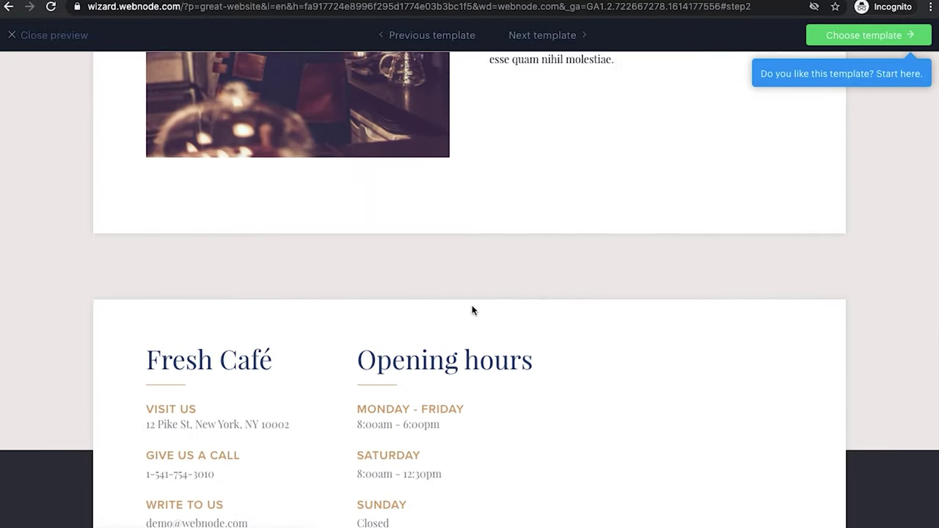
scroll(473, 310, down, 3)
scroll(472, 308, up, 20)
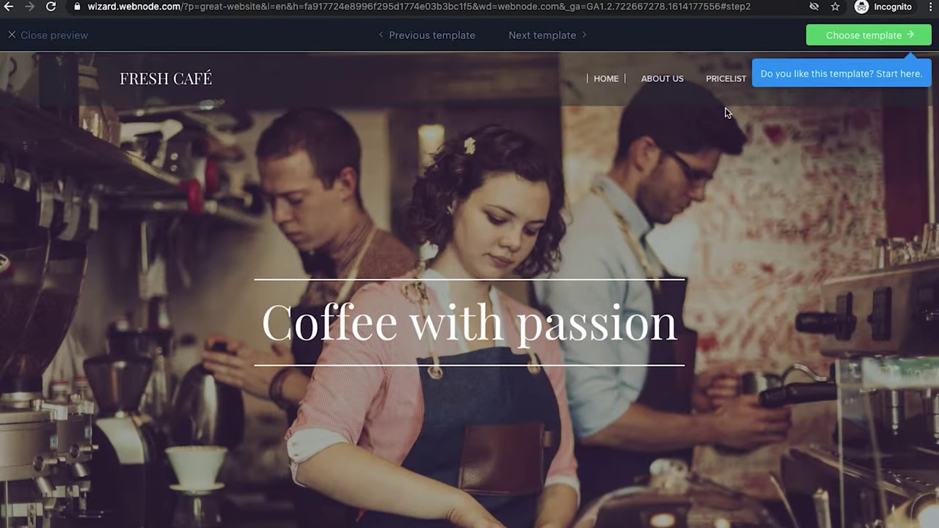
click(877, 36)
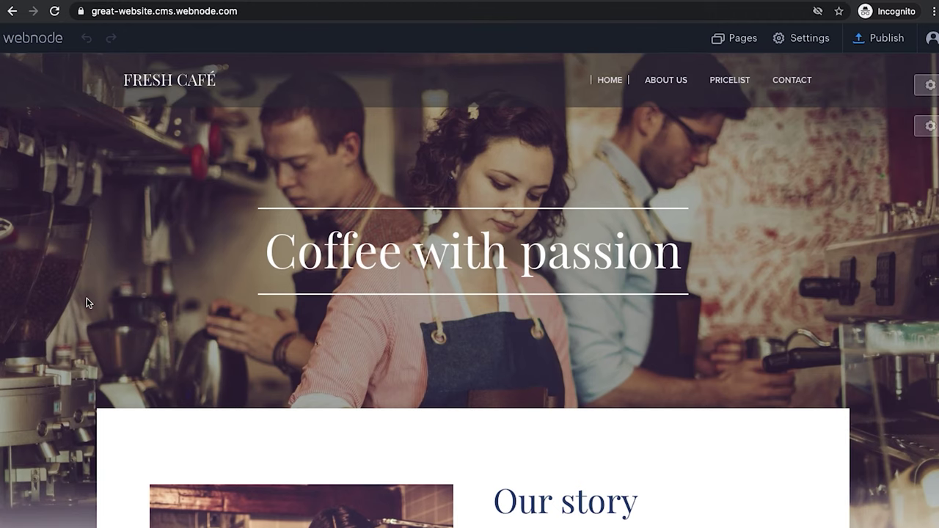
Step: Browse the new Fresh Café homepage and select part of the 'Coffee with passion' heading
scroll(87, 303, down, 5)
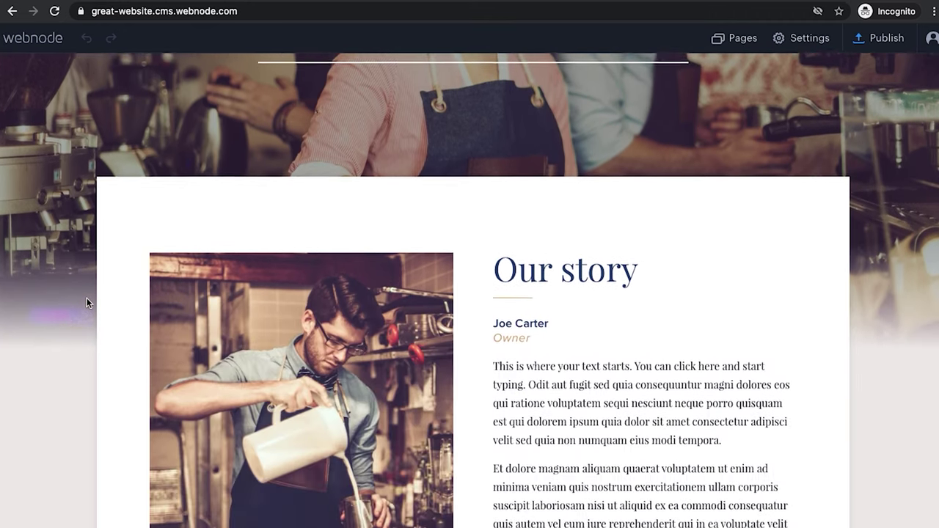
scroll(86, 303, down, 3)
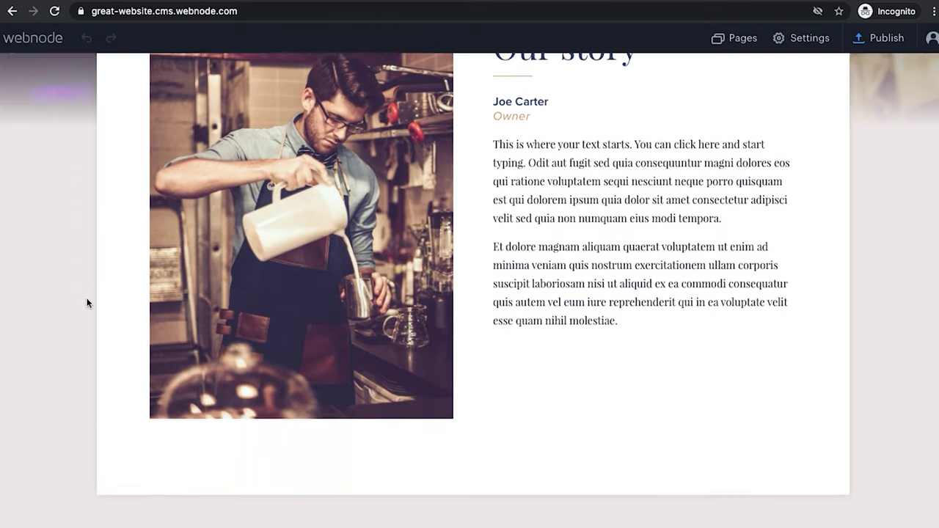
scroll(87, 303, down, 4)
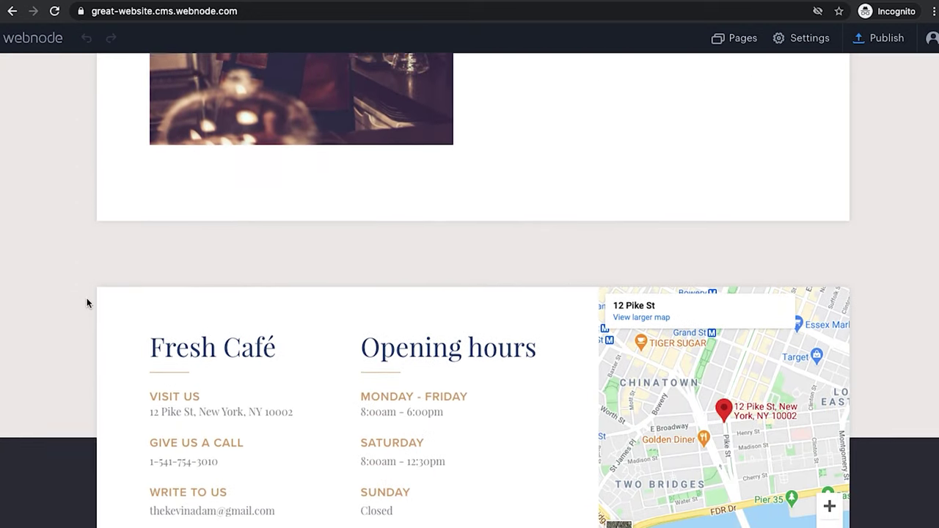
scroll(87, 303, down, 2)
scroll(86, 303, up, 5)
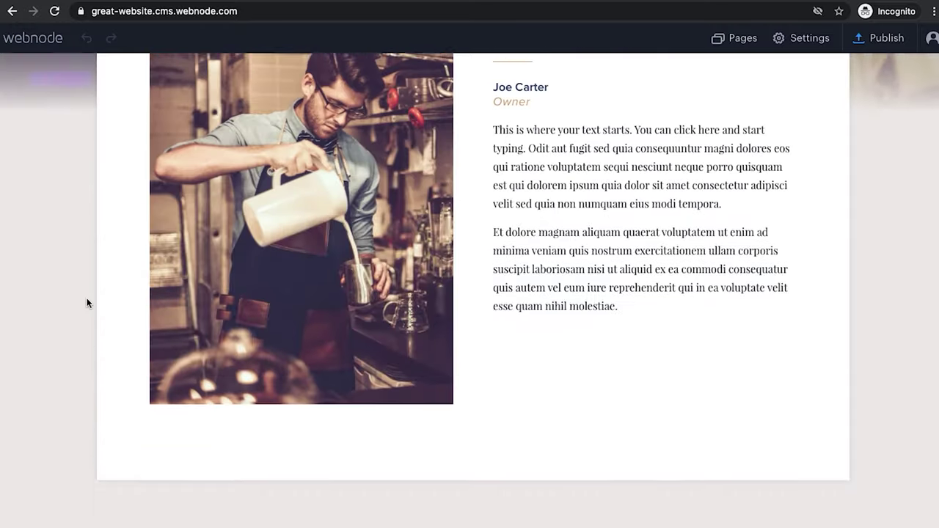
scroll(87, 303, up, 6)
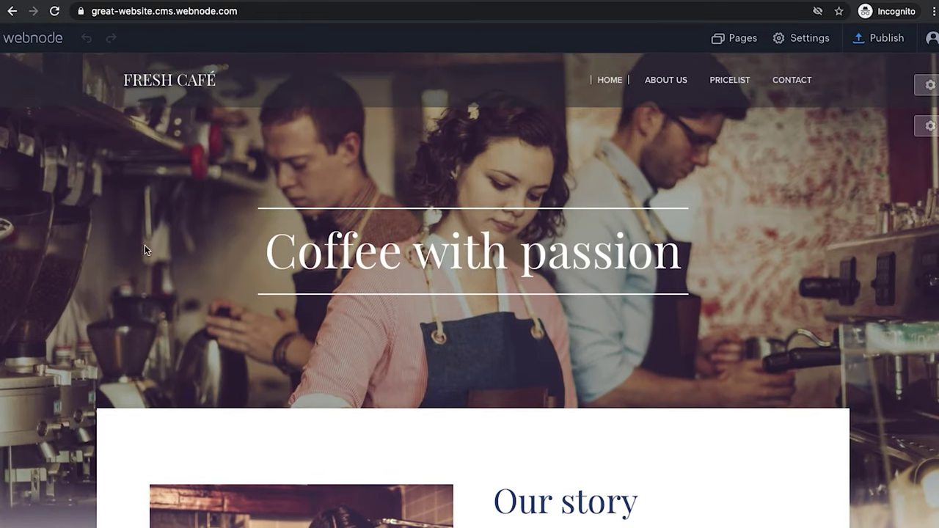
mouse_move(389, 394)
drag(609, 223, 715, 216)
click(706, 214)
click(661, 212)
click(733, 220)
click(276, 257)
drag(276, 257, 697, 237)
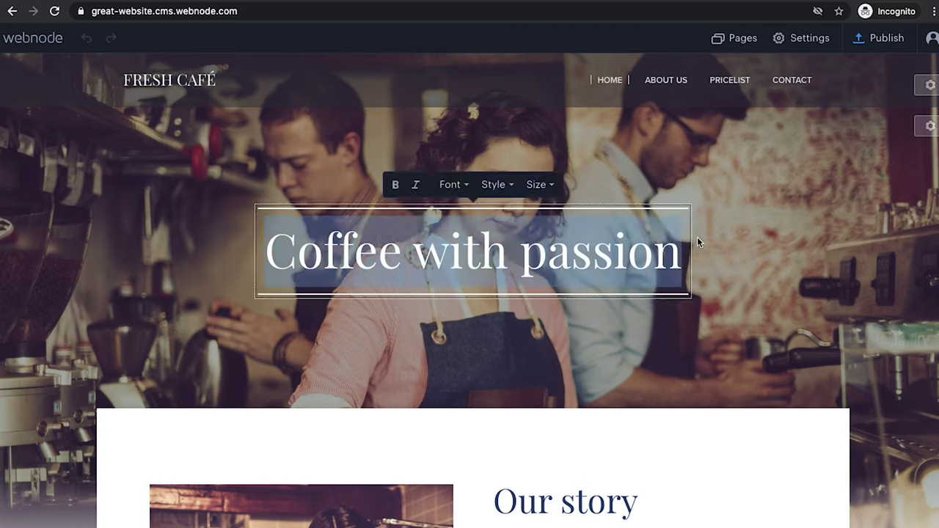
click(472, 185)
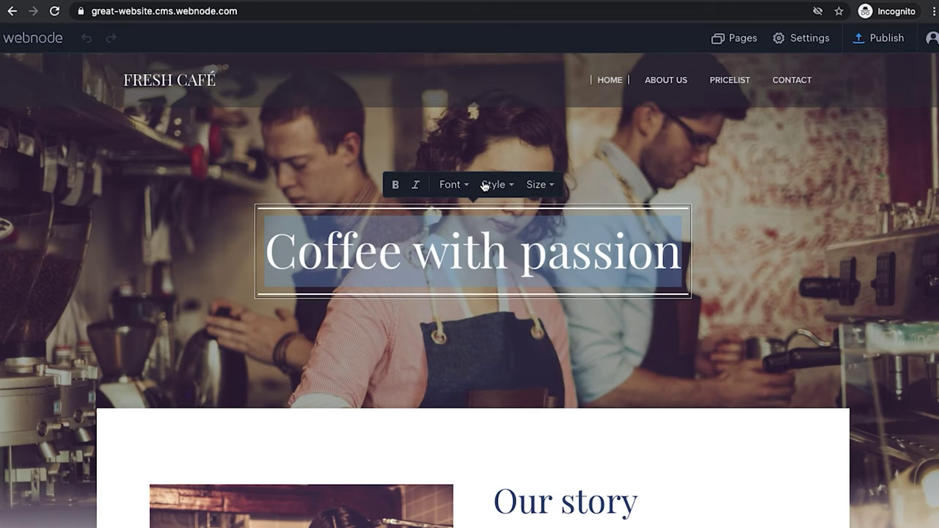
click(516, 188)
click(556, 189)
click(497, 321)
scroll(497, 321, down, 3)
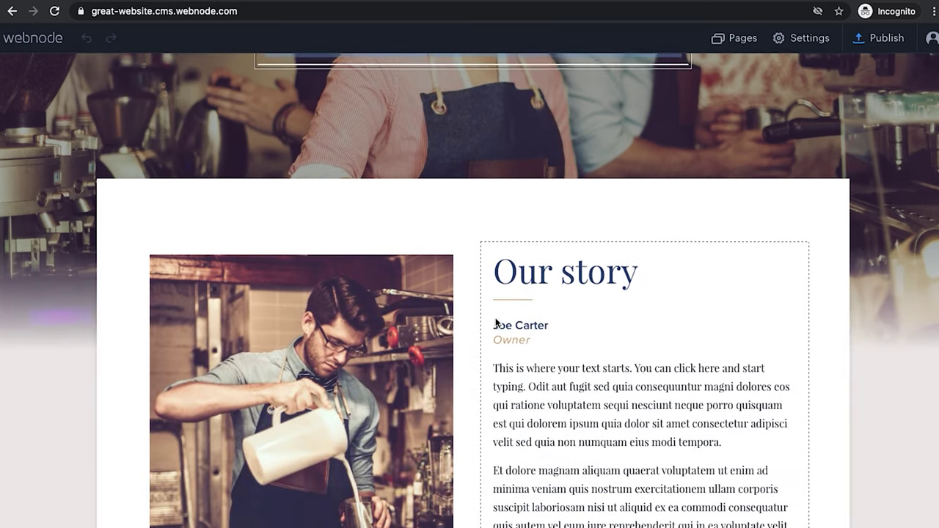
drag(353, 360, 541, 315)
scroll(541, 314, down, 3)
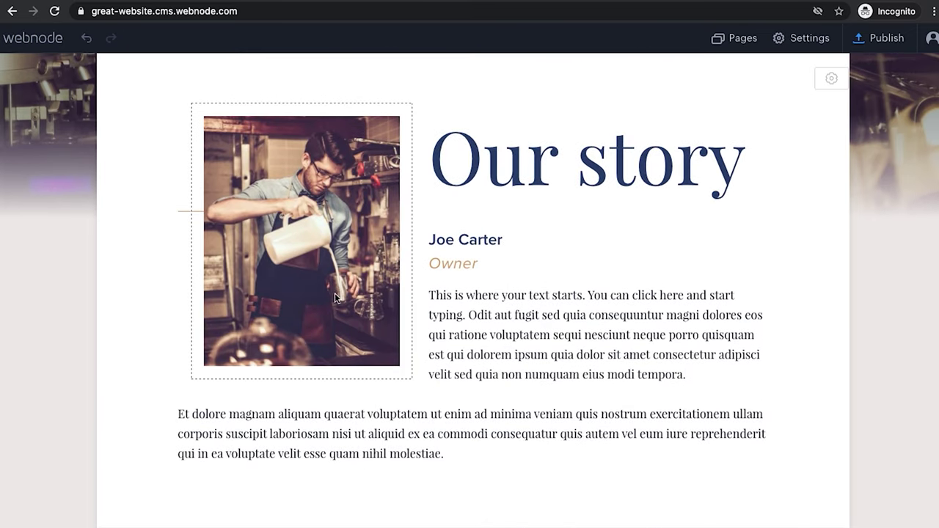
drag(379, 251, 120, 306)
scroll(528, 243, up, 5)
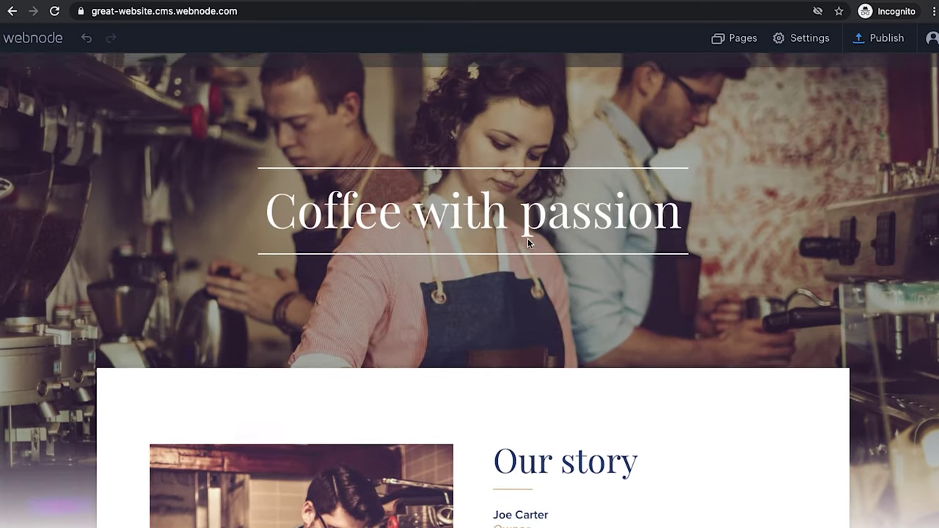
scroll(528, 242, down, 5)
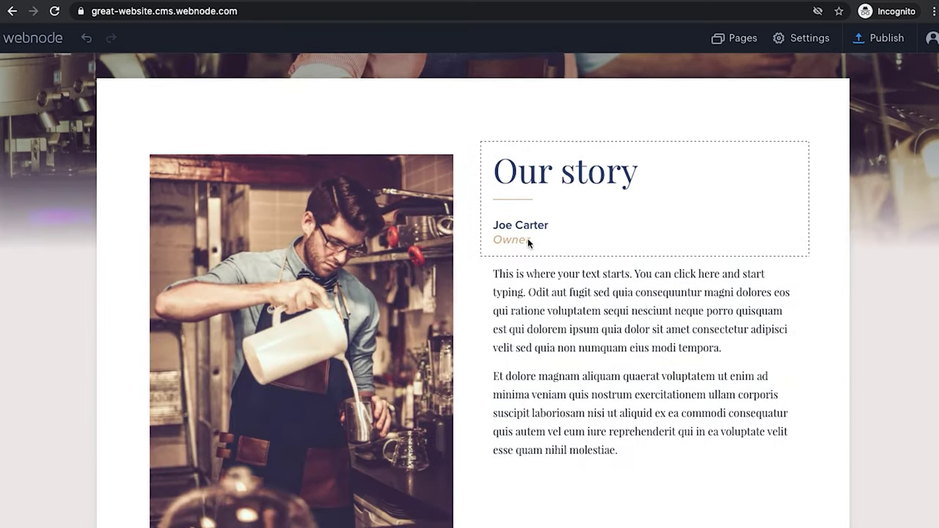
drag(393, 327, 536, 251)
drag(602, 245, 590, 373)
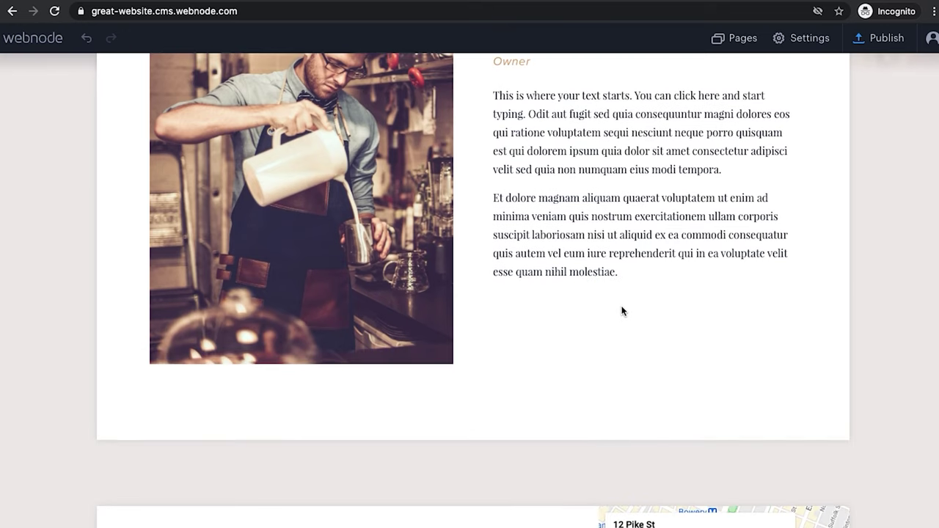
scroll(622, 311, up, 3)
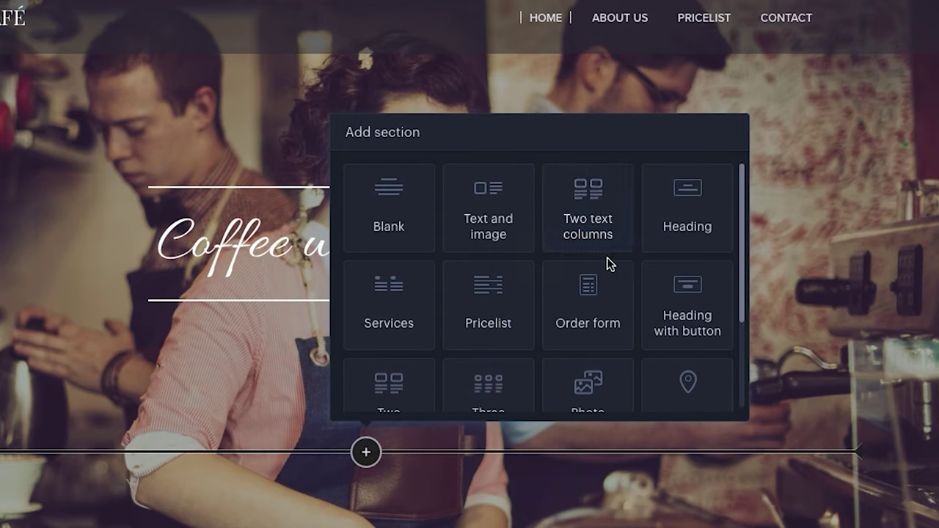
Step: Try adding a Portfolio section below the hero section
scroll(607, 264, down, 2)
scroll(608, 264, down, 2)
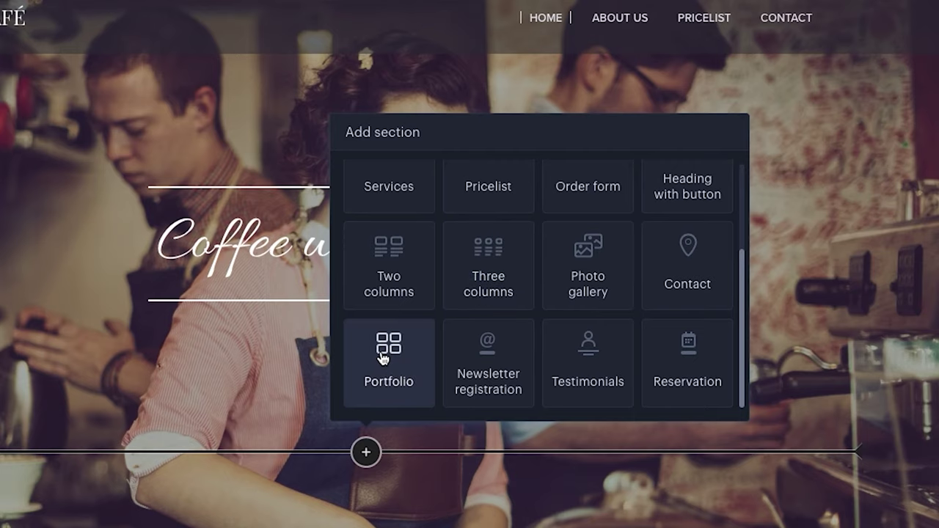
click(389, 367)
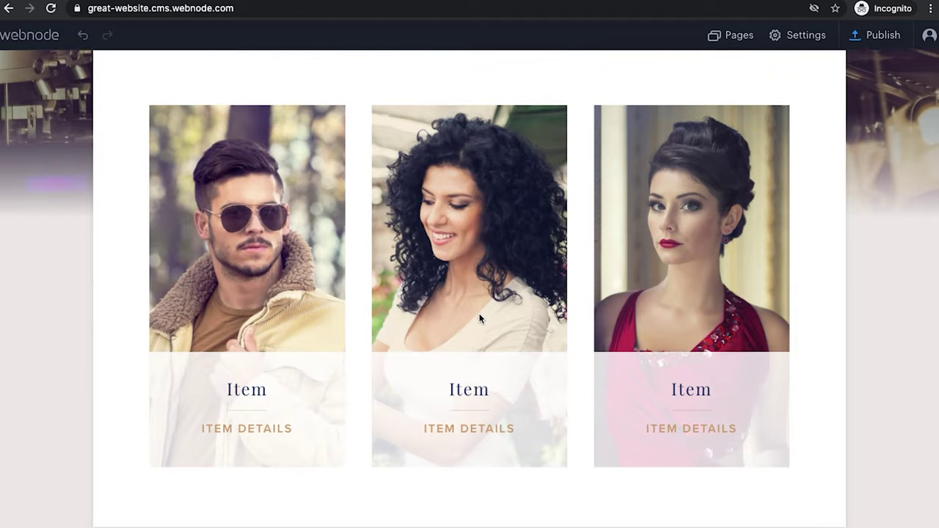
scroll(479, 317, down, 2)
scroll(481, 318, up, 4)
scroll(481, 319, up, 2)
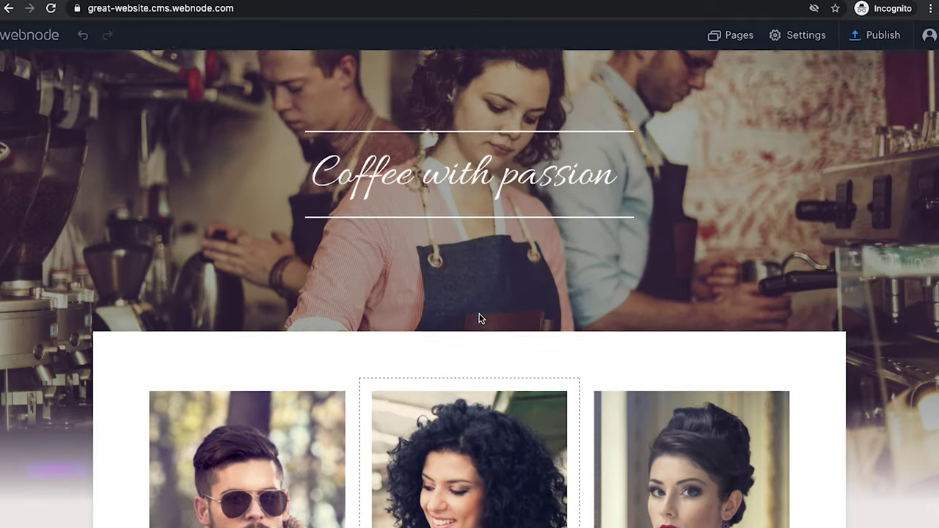
scroll(479, 314, down, 8)
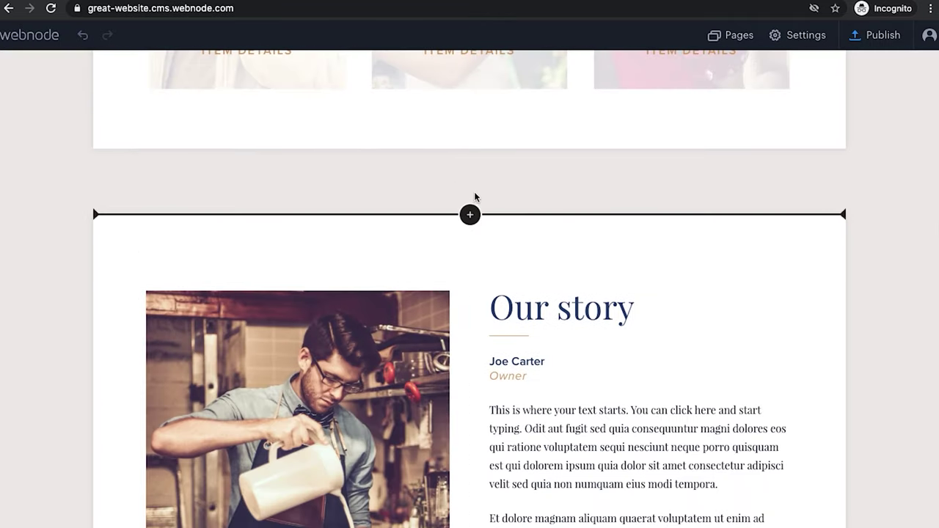
Step: Insert a Pricelist section above Our story with three services priced from $10, $25 and $35
click(471, 216)
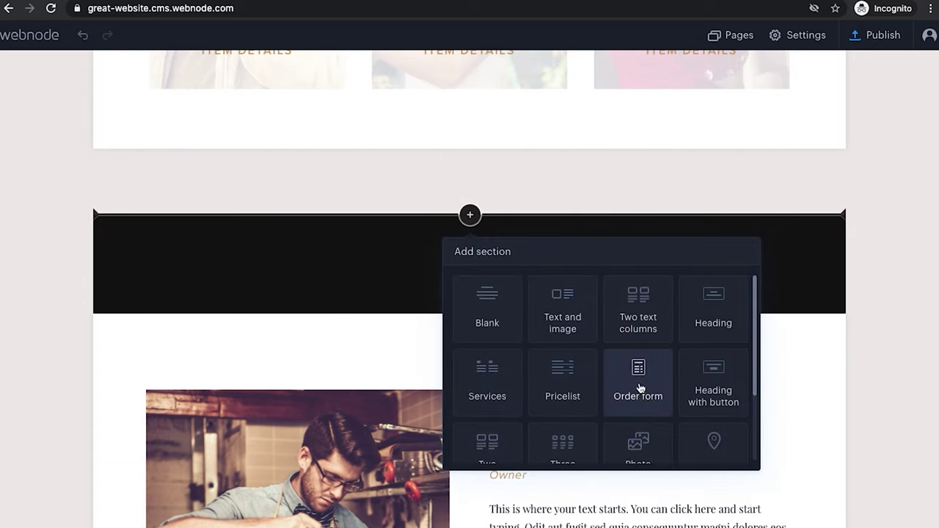
scroll(643, 399, down, 1)
click(580, 339)
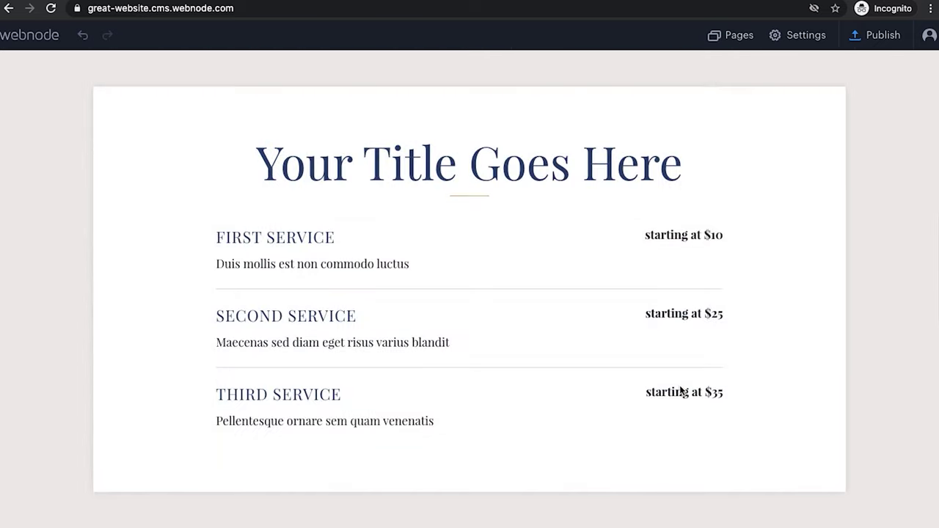
scroll(590, 436, down, 3)
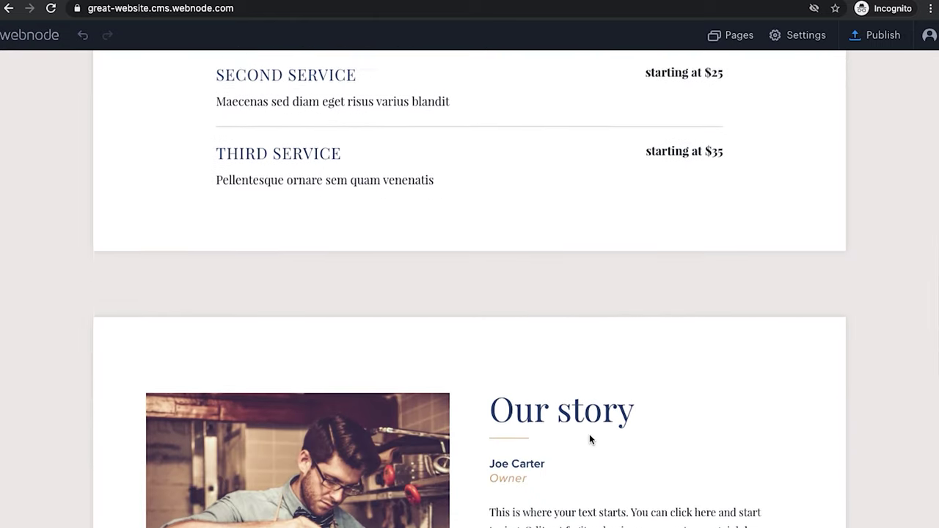
scroll(590, 438, up, 3)
scroll(589, 439, up, 10)
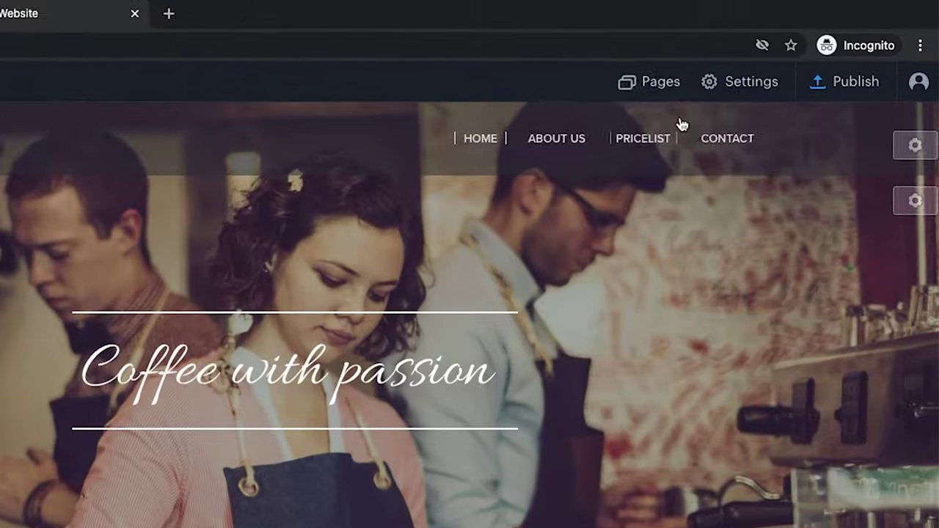
Step: Open the site's Pages list and expand the Home page's SEO settings
click(733, 34)
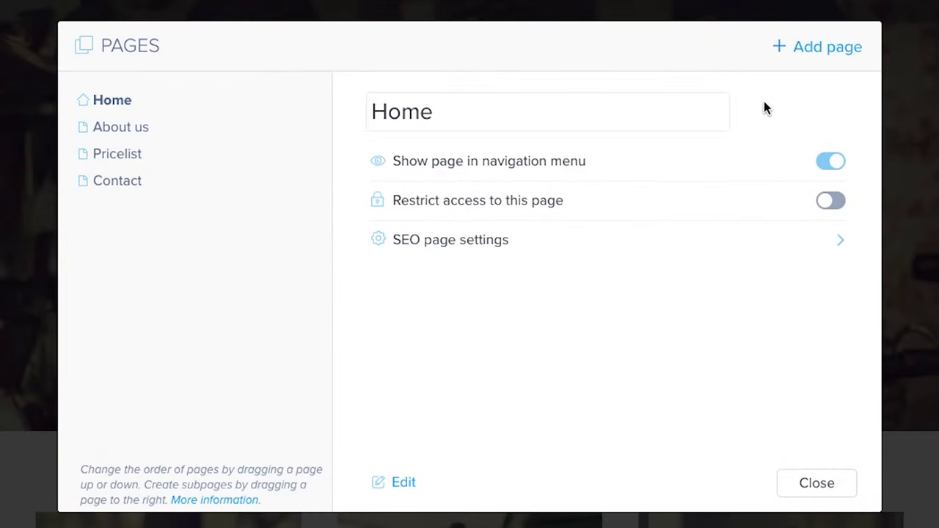
click(449, 253)
scroll(557, 296, down, 3)
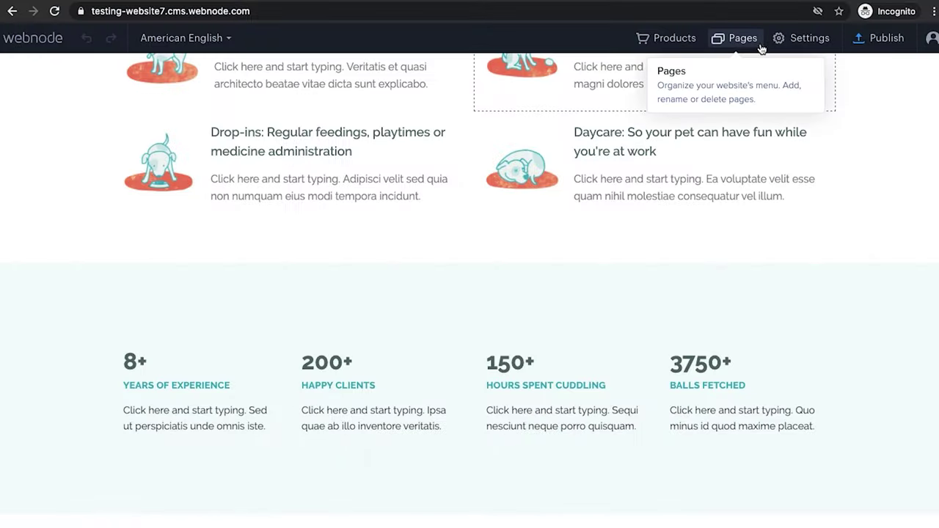
Step: Review the Settings sections, toggle search engine indexing, and begin adding a new site language
click(793, 40)
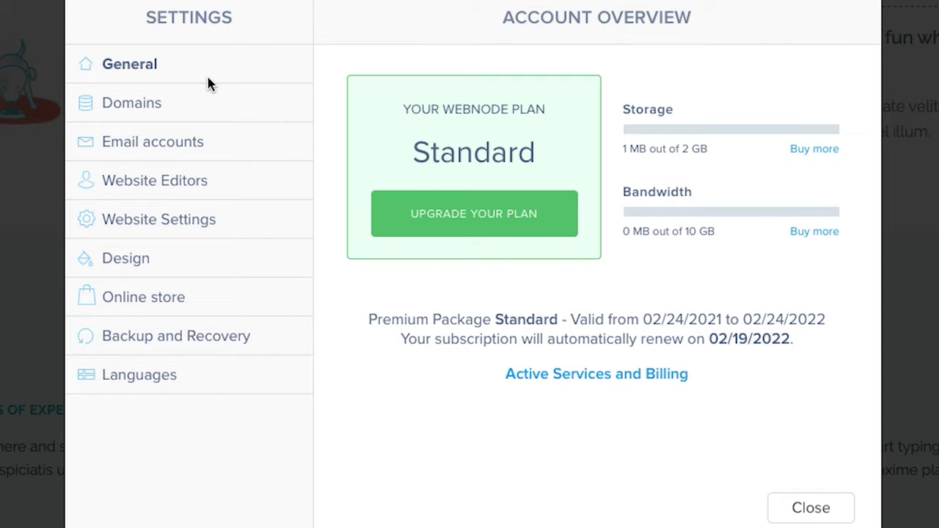
click(154, 105)
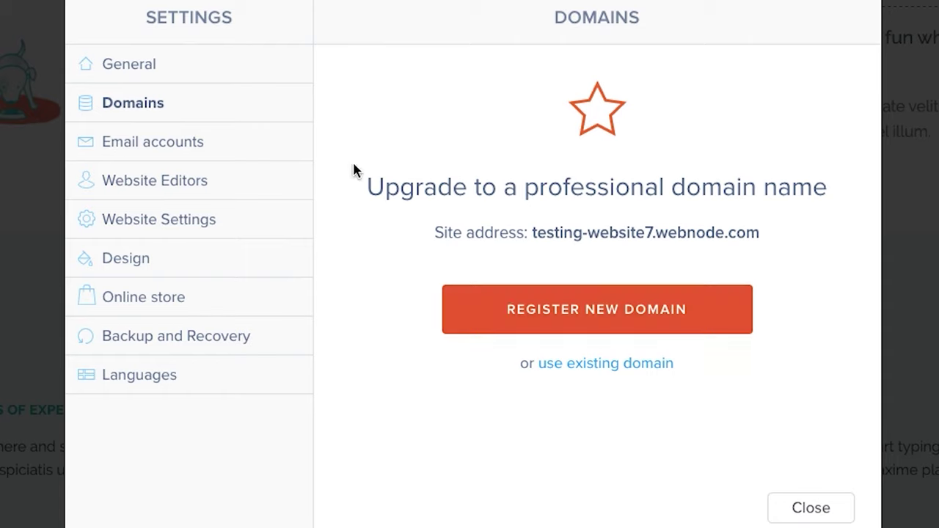
click(176, 152)
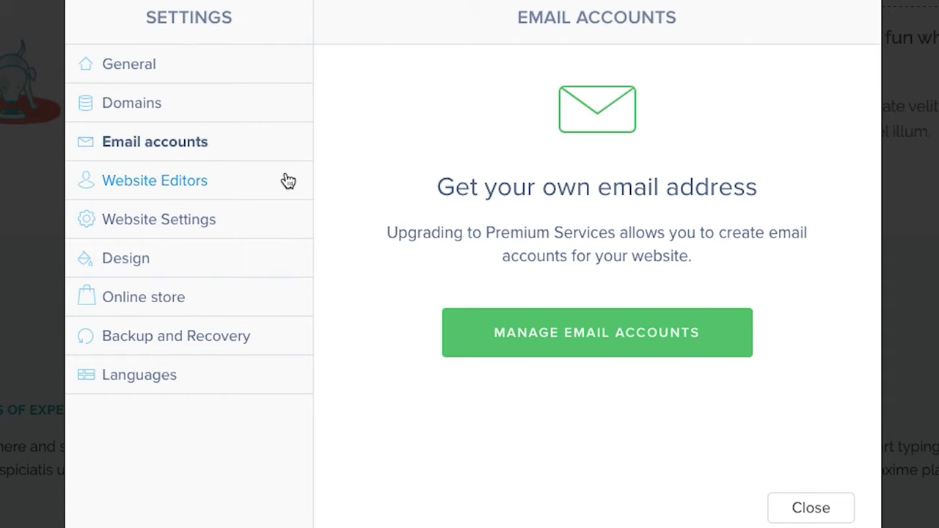
click(257, 182)
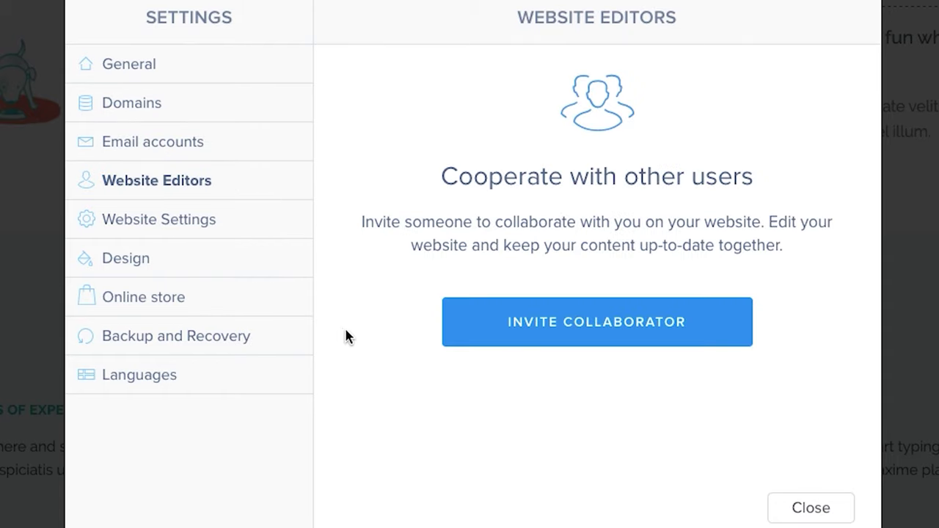
click(163, 233)
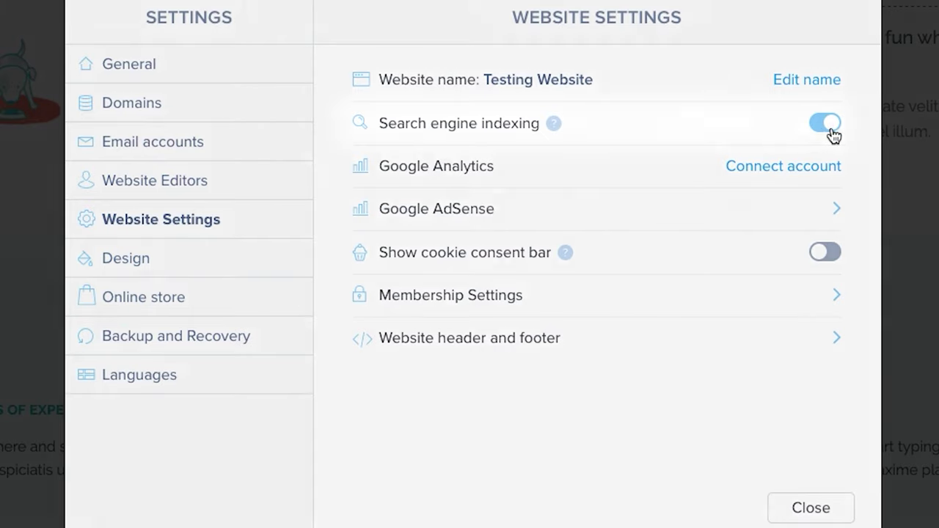
click(825, 126)
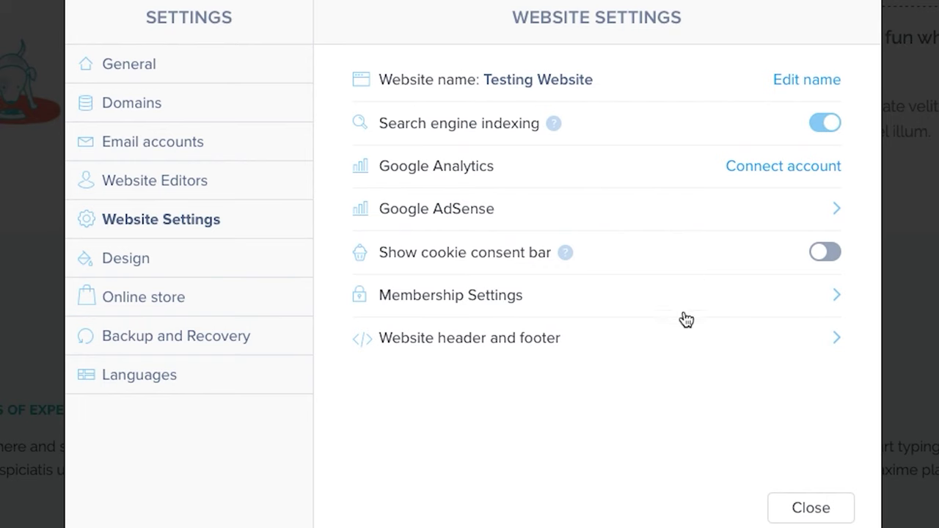
click(181, 269)
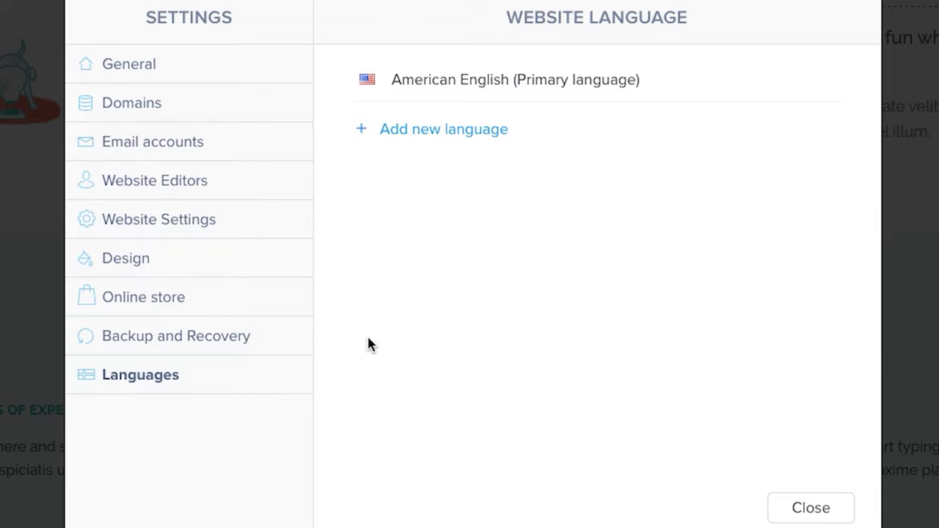
click(375, 130)
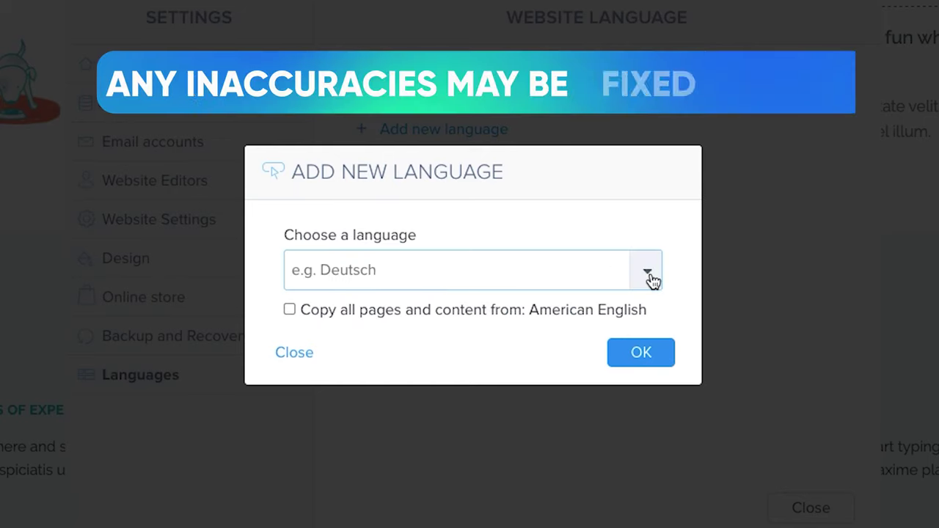
Step: Open the Choose a language dropdown and scroll through the available languages
click(647, 272)
scroll(559, 390, down, 5)
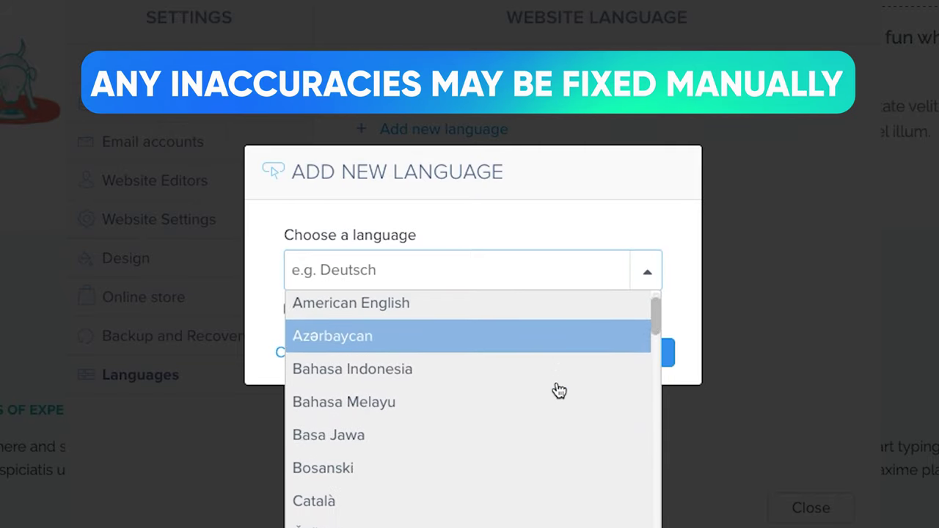
scroll(559, 390, down, 5)
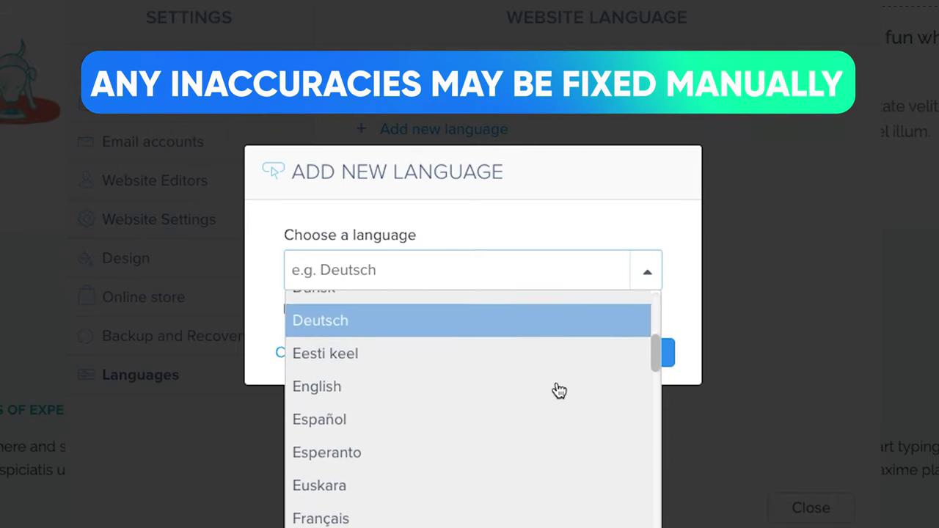
scroll(559, 391, down, 5)
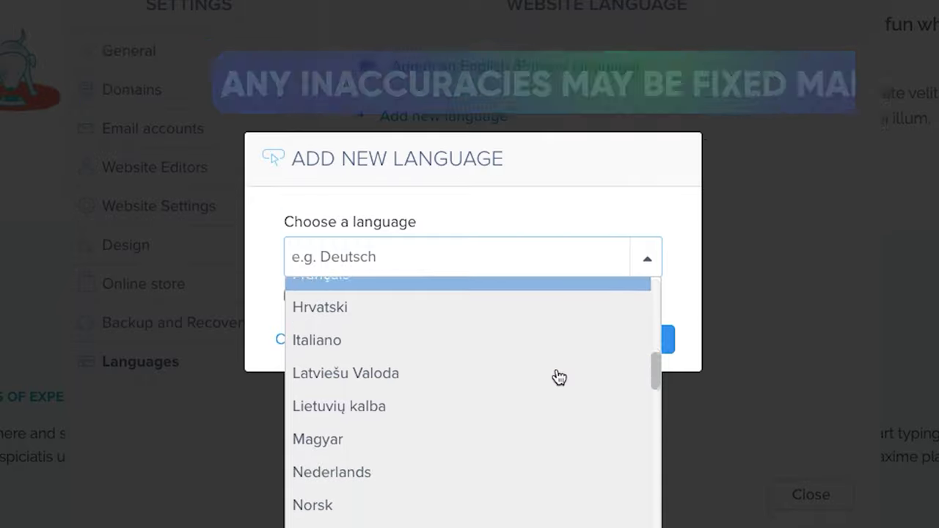
scroll(560, 286, down, 5)
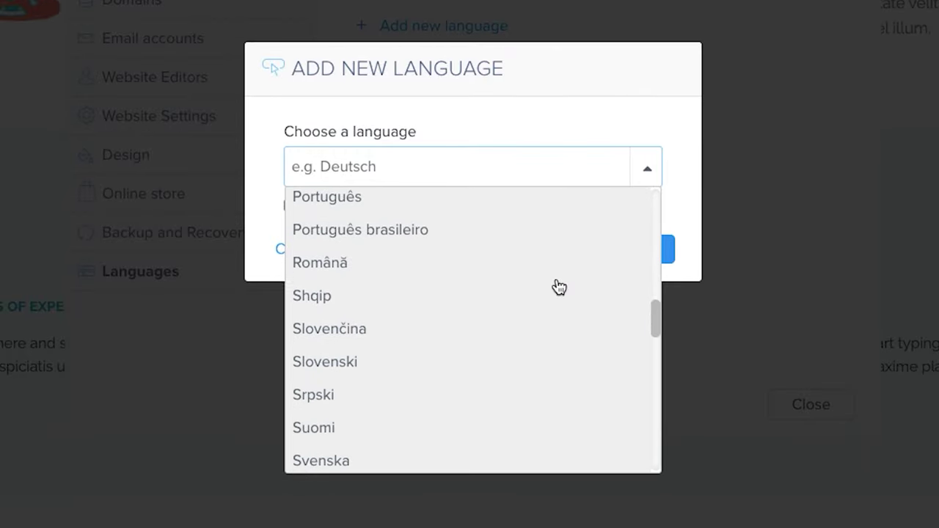
scroll(559, 286, down, 6)
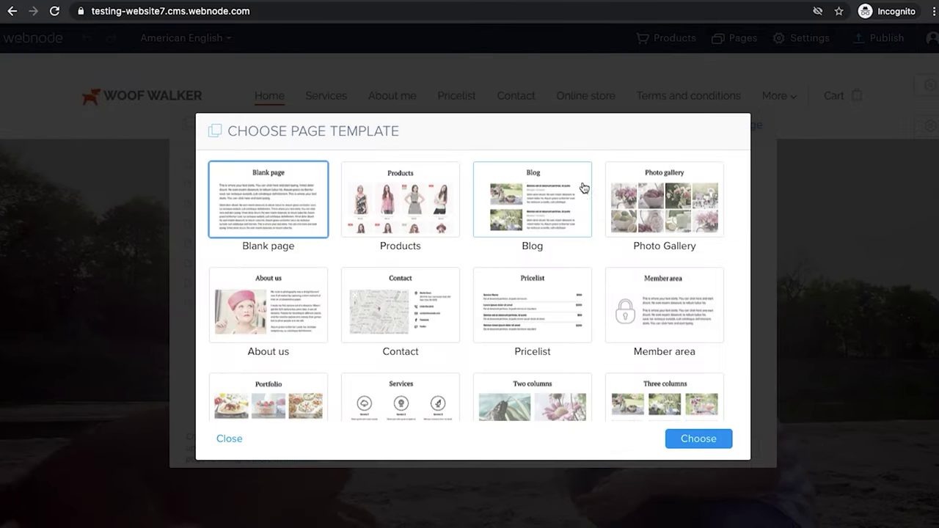
Step: Create a new page from the Products template
click(400, 200)
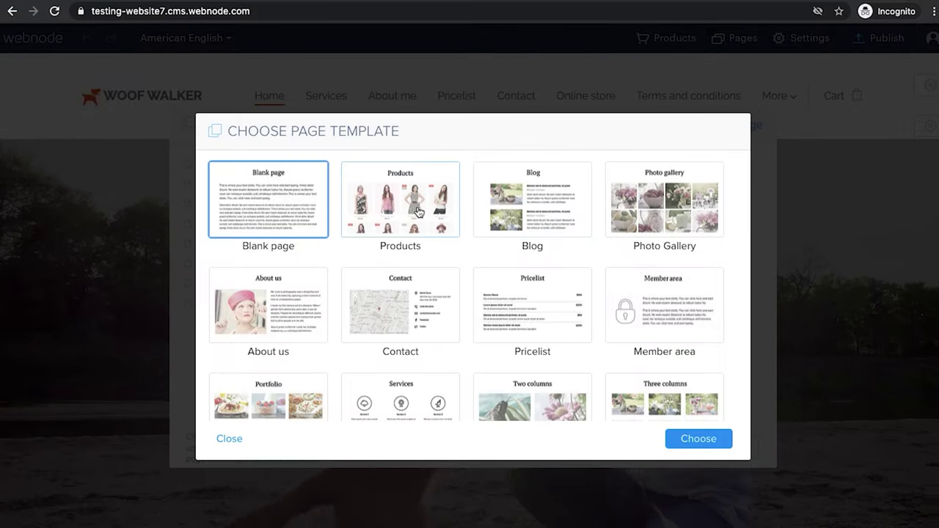
click(701, 439)
click(582, 336)
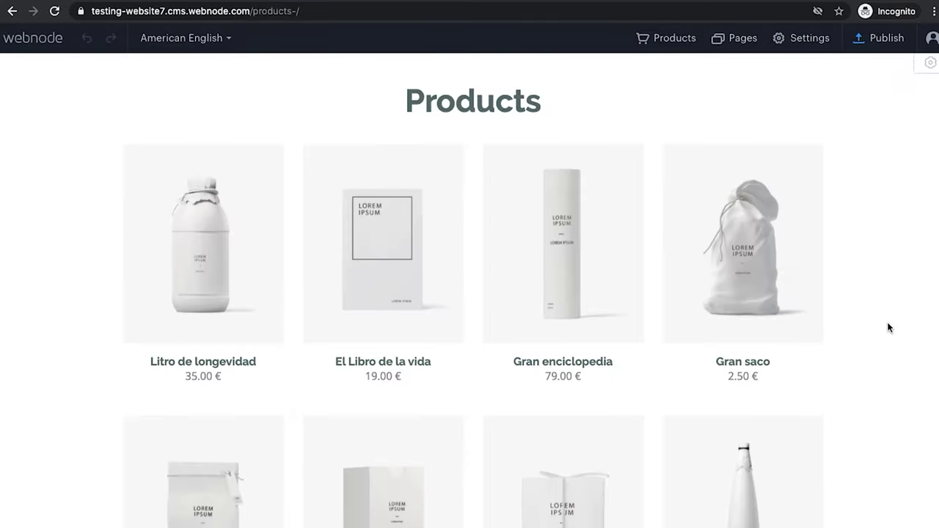
Step: Rename the first product from Litro de longevidad to 'Product I love'
scroll(887, 327, down, 3)
scroll(888, 328, down, 2)
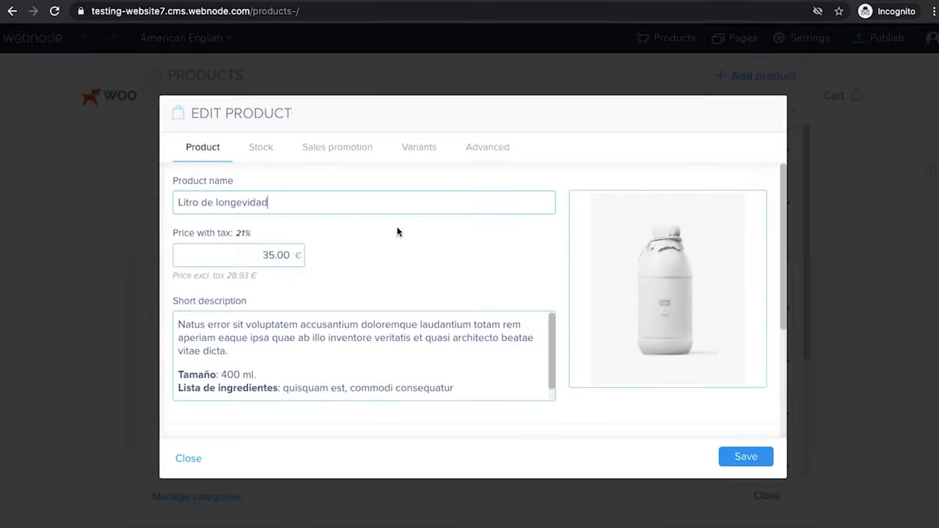
drag(303, 204, 157, 205)
text(Product I love)
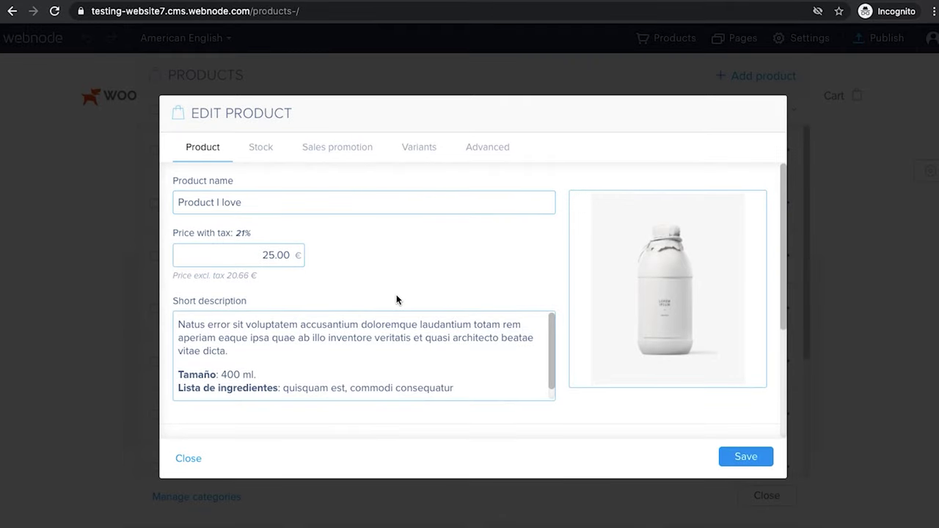
Step: Review the product's Stock, Sales promotion, Variants and Advanced tabs, then save the product
scroll(471, 295, down, 3)
click(271, 154)
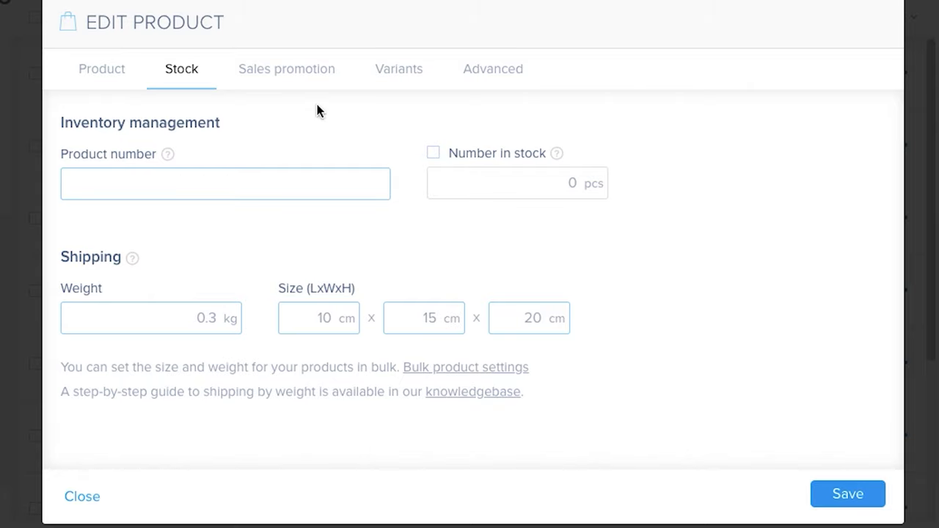
click(299, 81)
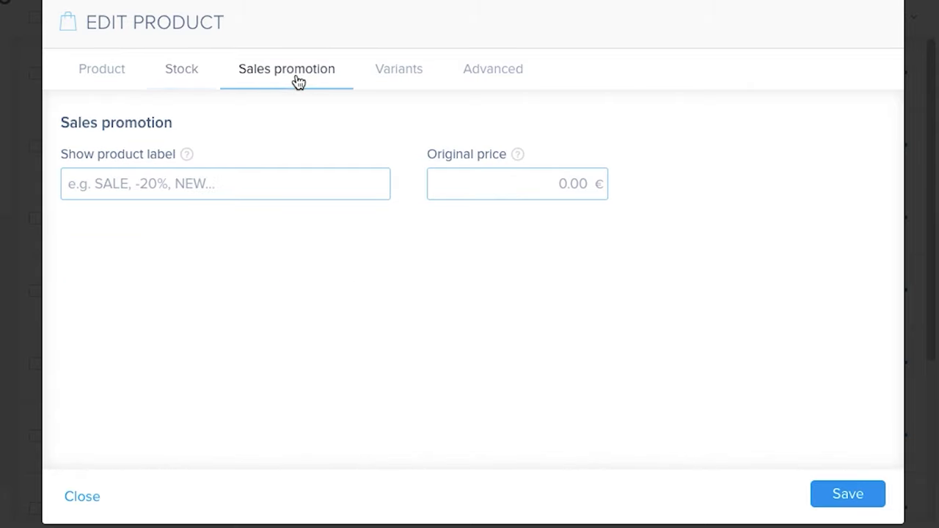
click(411, 83)
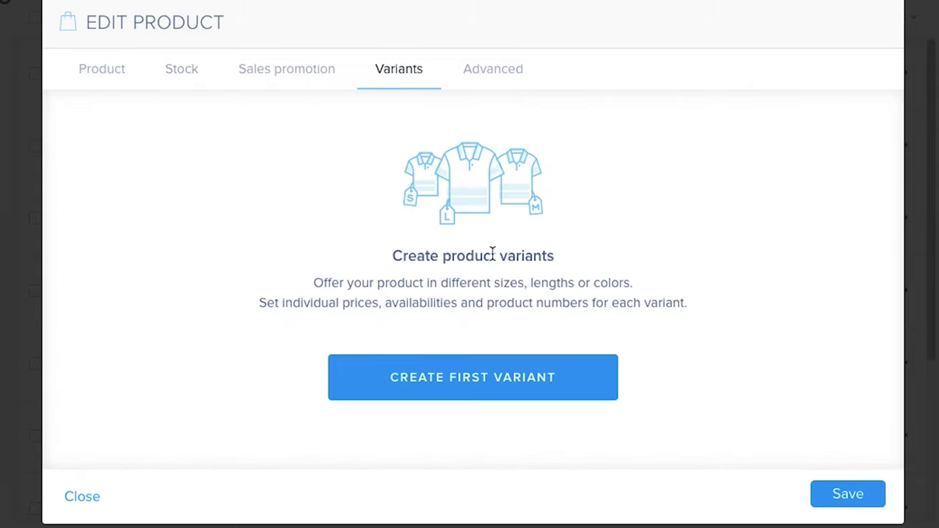
click(521, 86)
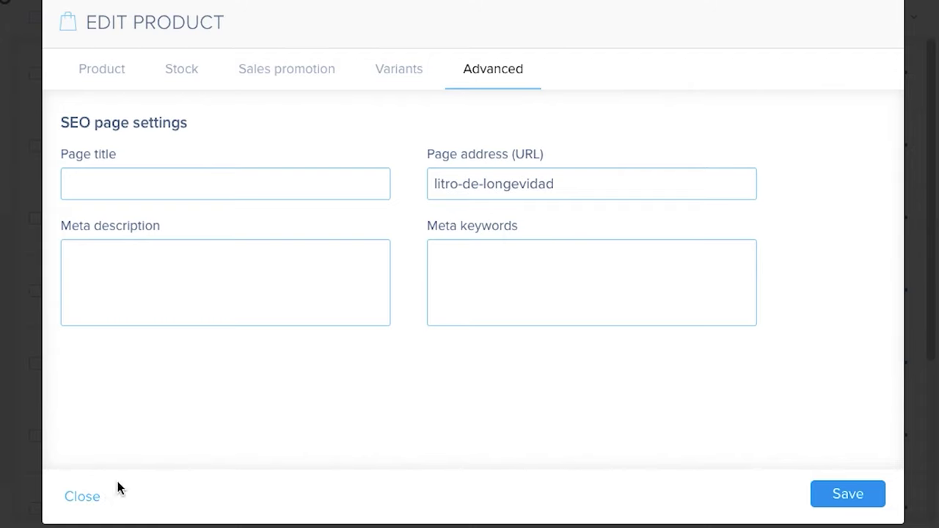
click(846, 494)
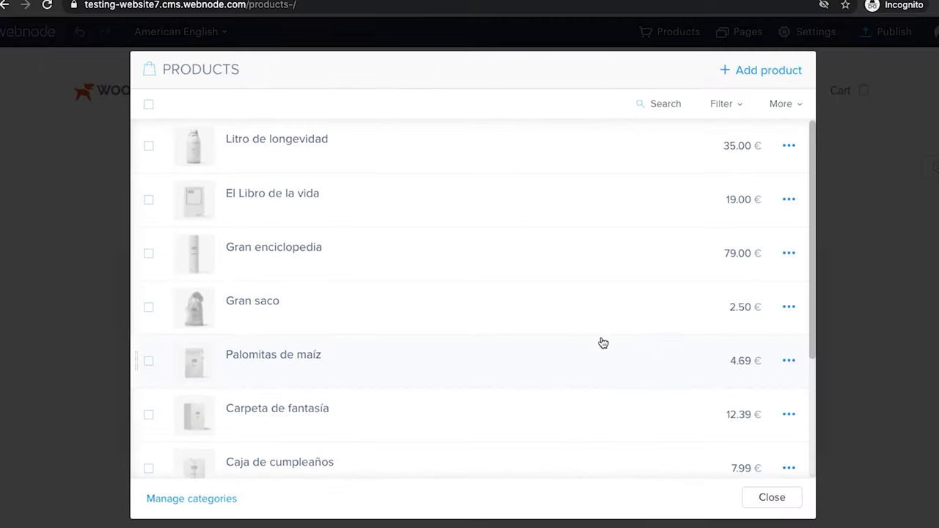
Step: Return to the page and try the Products section grid at 3, then 5 columns
scroll(603, 210, down, 1)
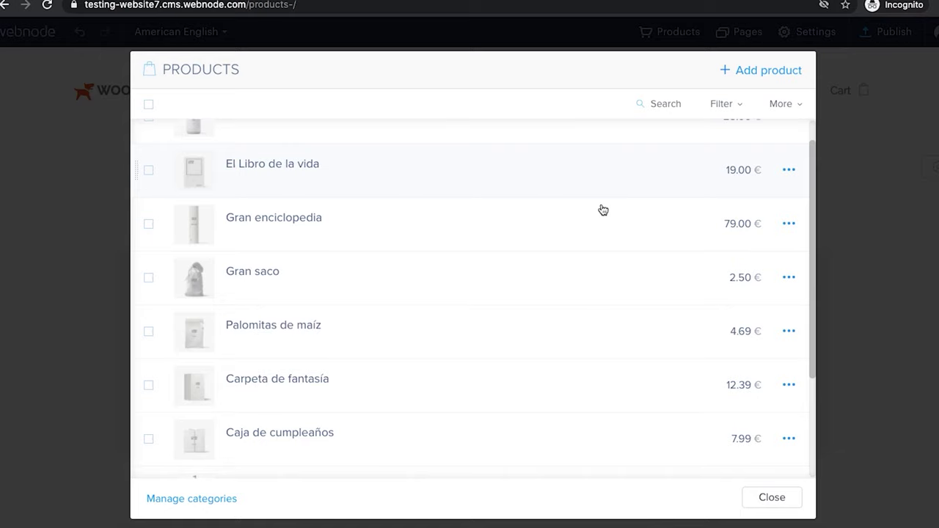
click(46, 254)
click(377, 248)
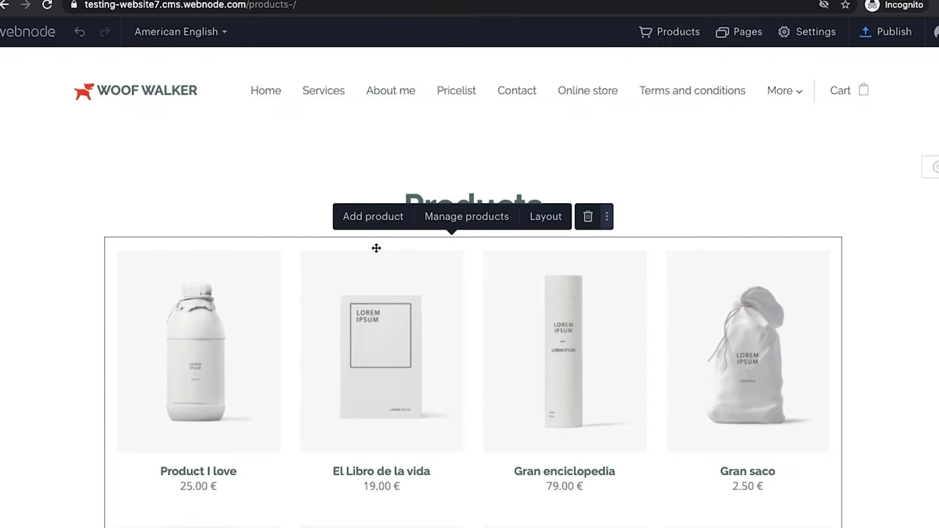
click(543, 219)
click(422, 217)
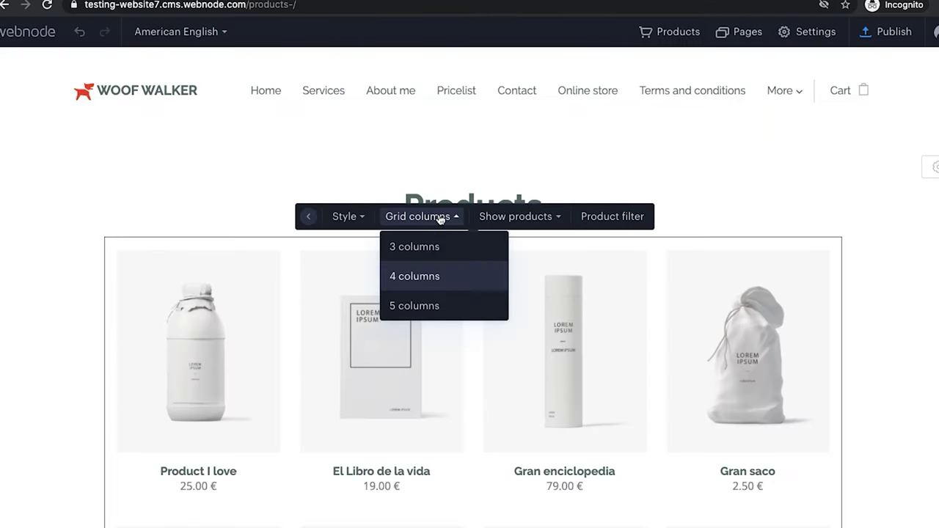
click(433, 246)
click(455, 227)
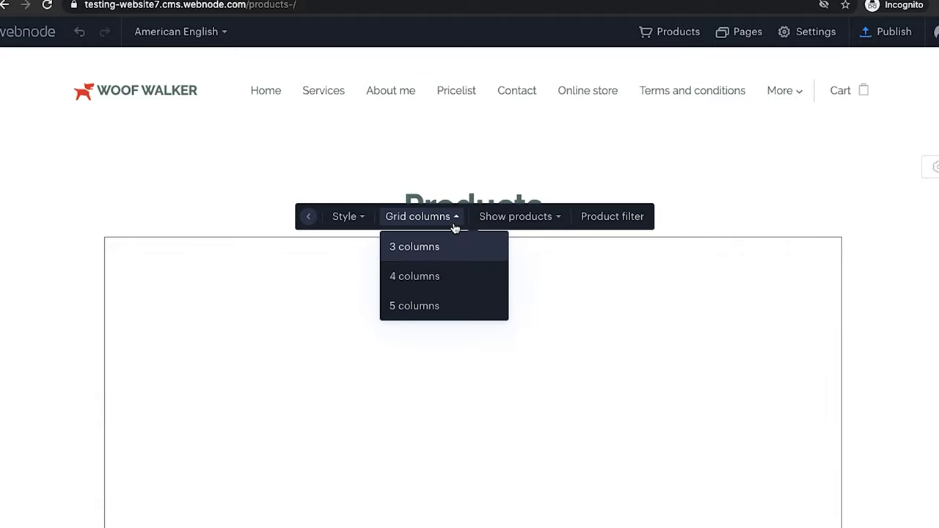
click(432, 306)
Step: Set the product grid back to 3 columns, then switch its style to Slider
scroll(648, 293, down, 3)
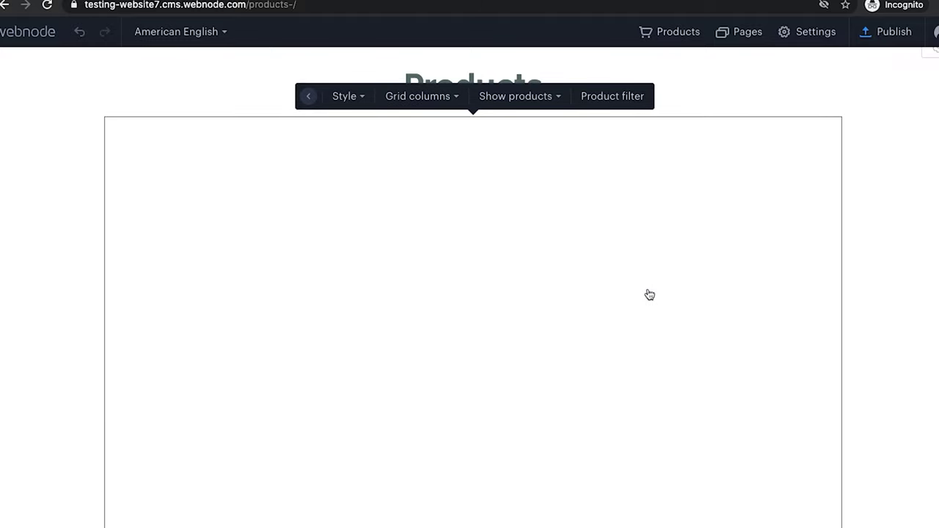
scroll(648, 293, down, 1)
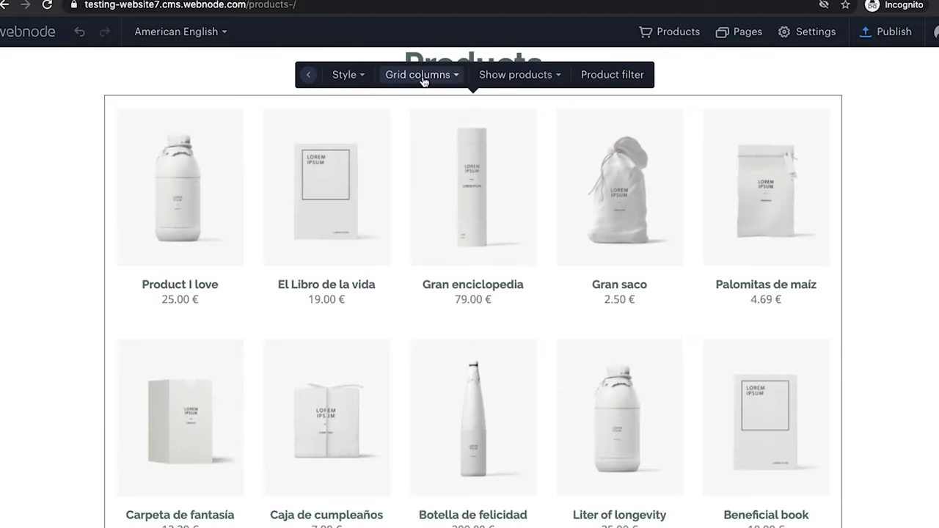
click(424, 76)
click(419, 101)
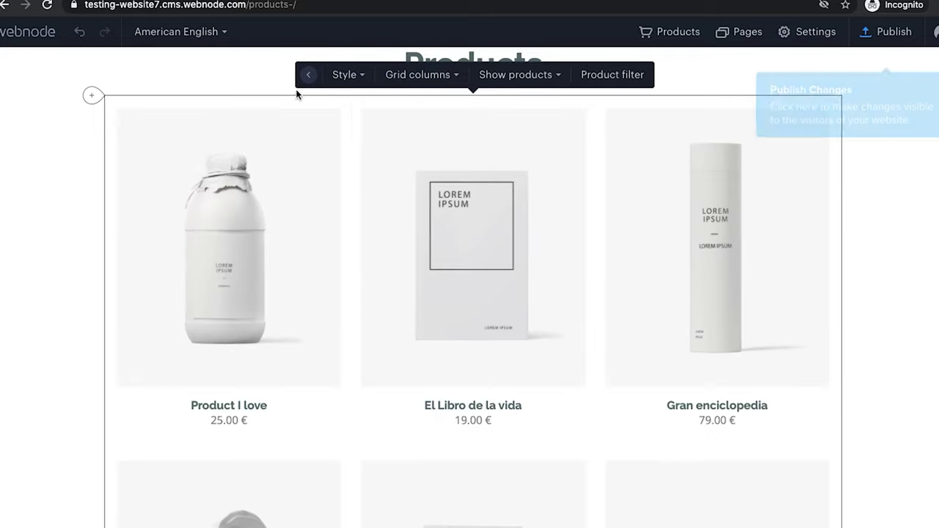
click(347, 74)
click(361, 165)
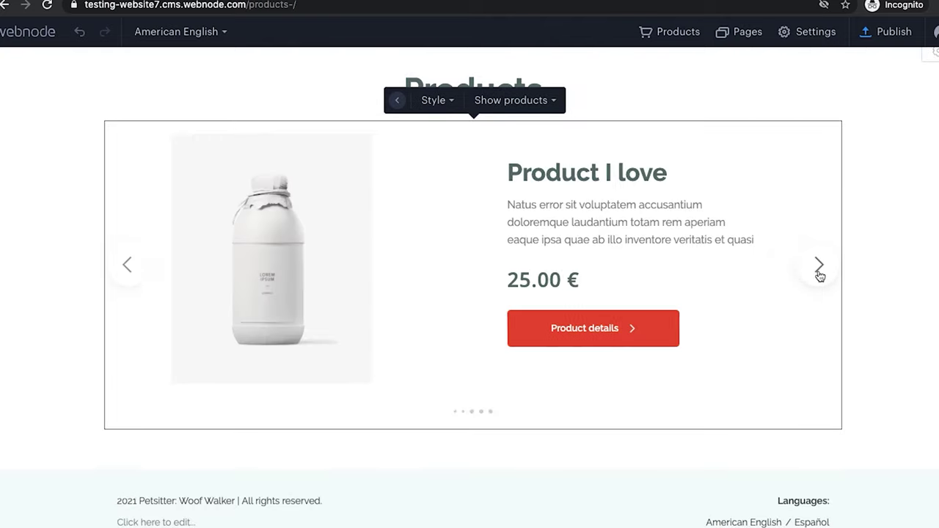
Step: Advance the product slider three times to Gran saco and open its detail page
click(819, 270)
click(820, 271)
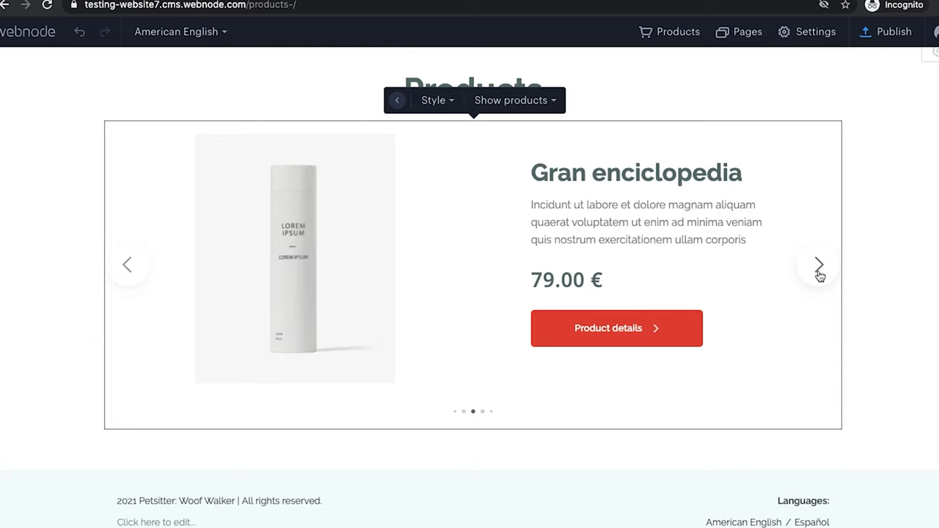
click(819, 273)
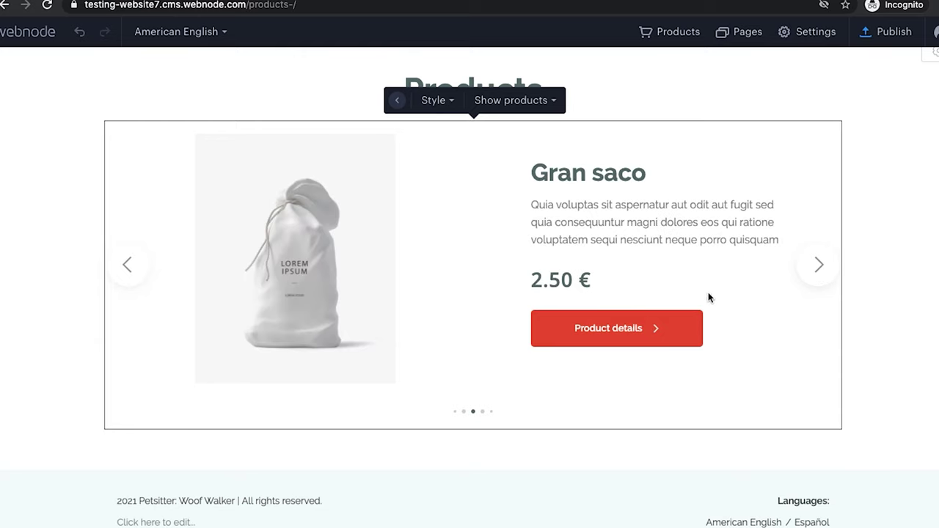
click(660, 328)
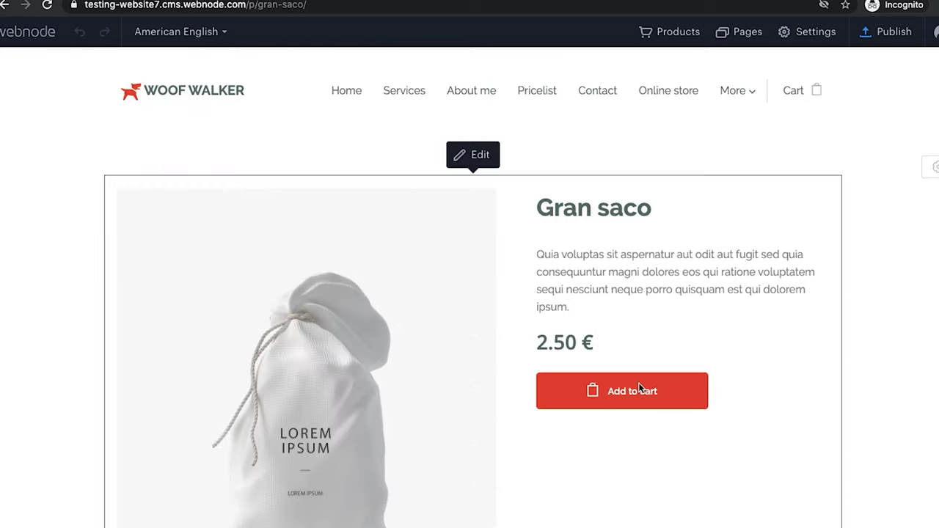
scroll(734, 352, down, 5)
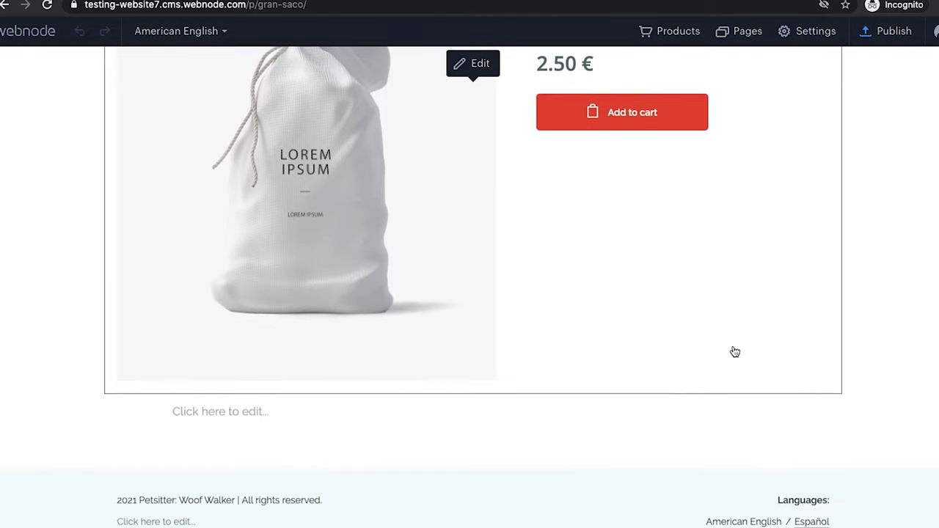
scroll(862, 206, up, 5)
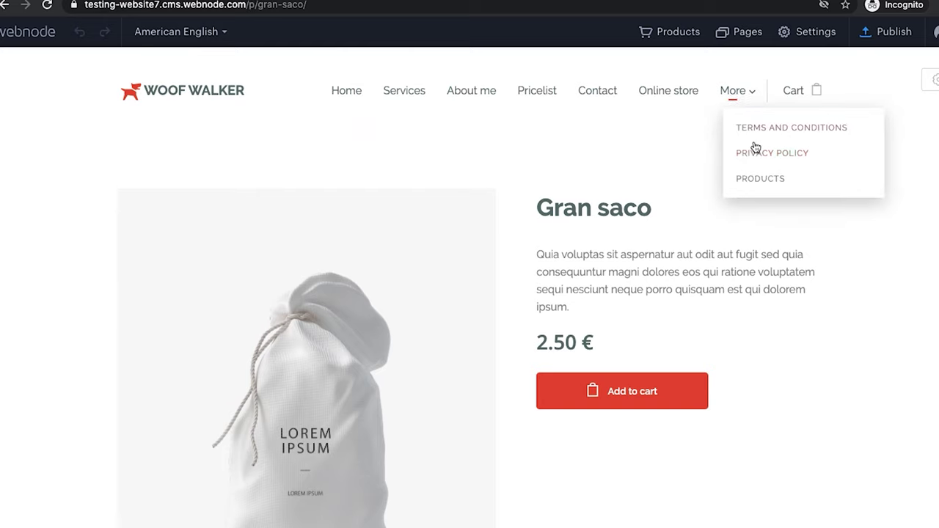
Step: Open the Edit Product window for Gran saco from its product block
click(470, 154)
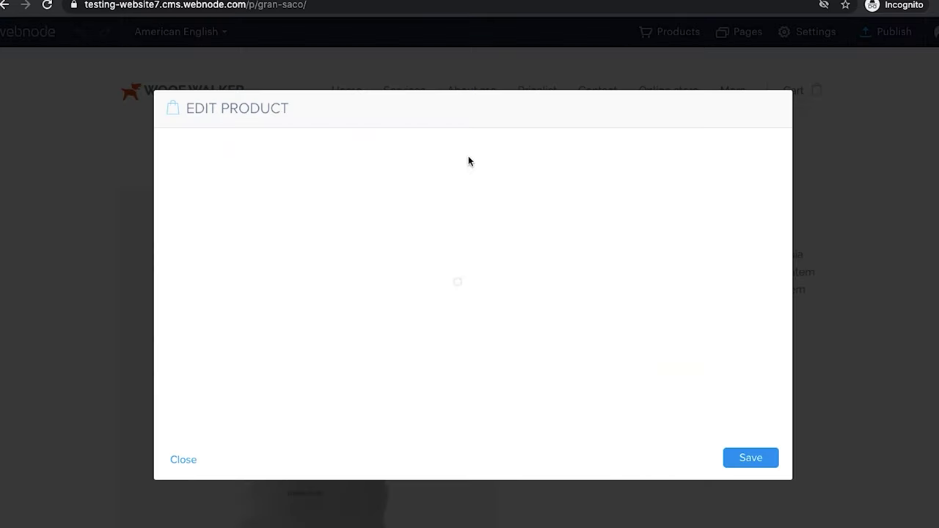
click(656, 289)
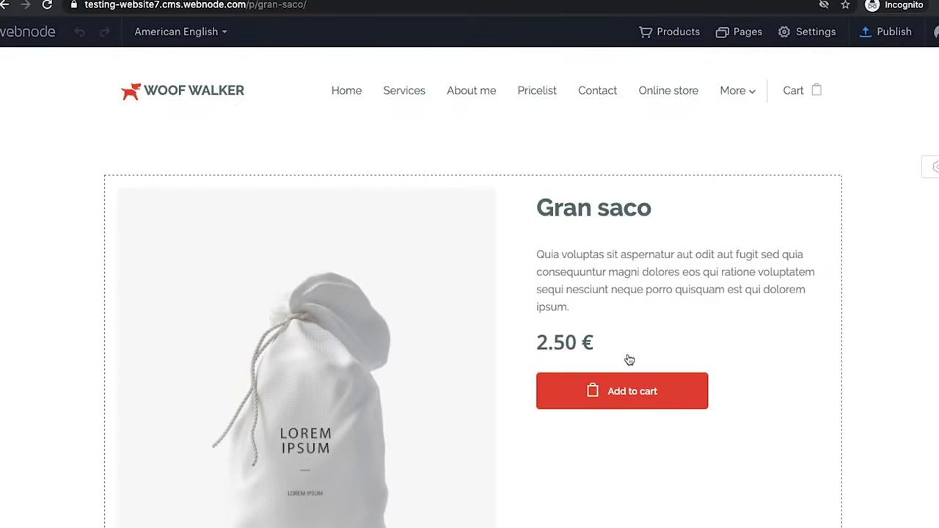
mouse_move(597, 279)
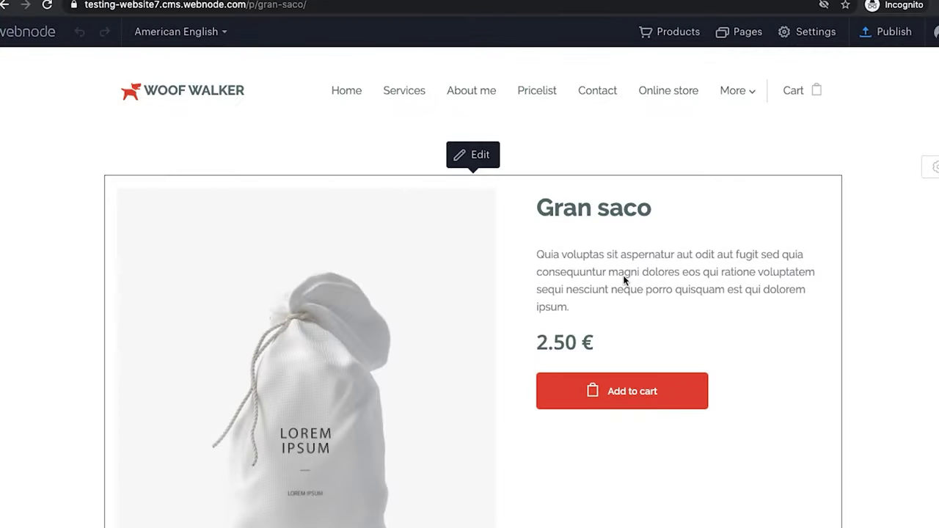
click(469, 156)
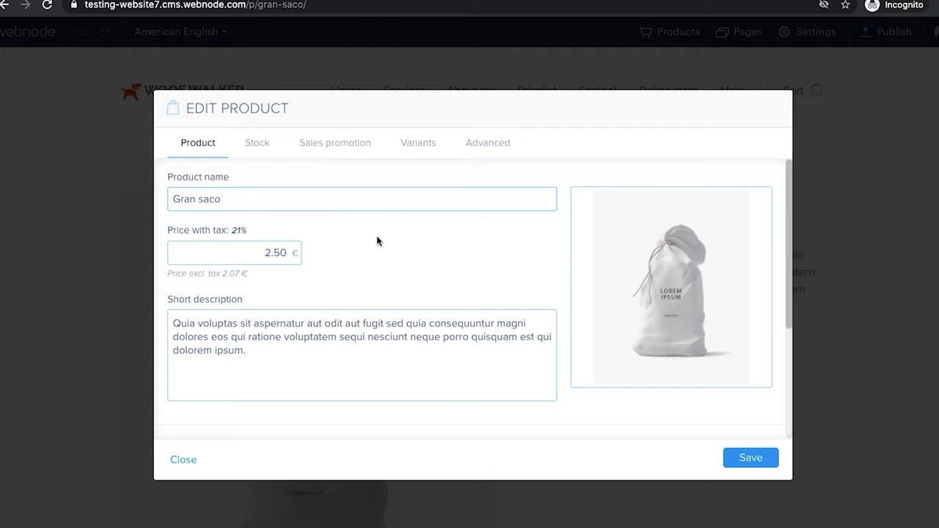
mouse_move(651, 287)
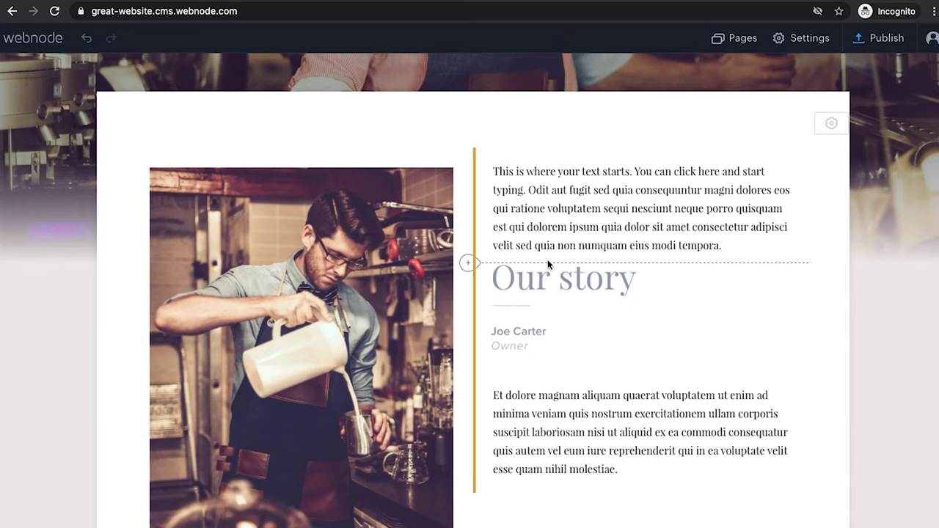
Step: Move the Our story block into a left column and give the section a dark textured background
drag(548, 264, 269, 265)
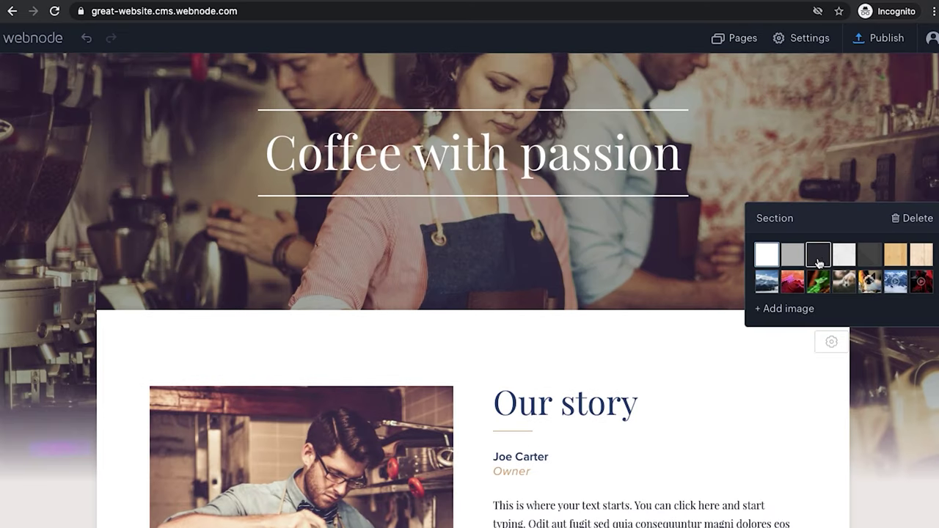
click(819, 254)
click(844, 258)
click(773, 260)
click(876, 263)
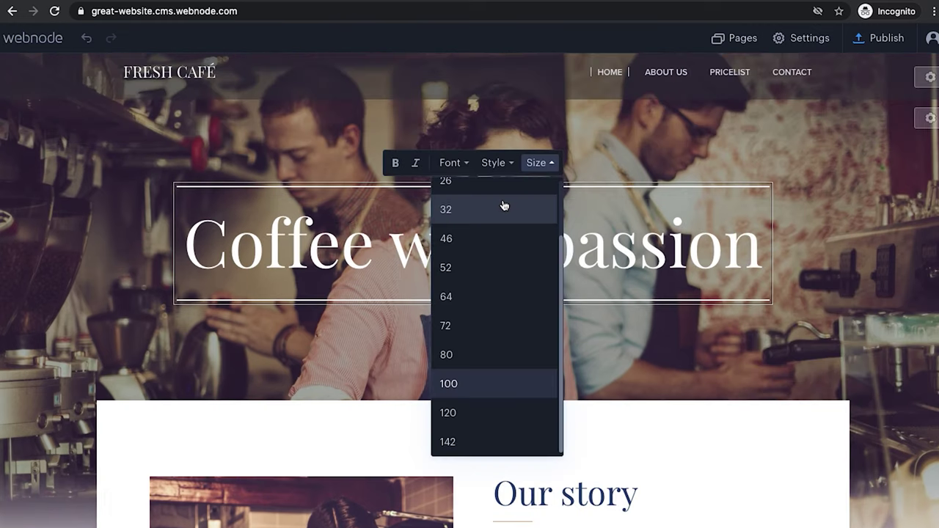
Step: Set the Coffee with passion heading to size 72 in the Allura font
click(504, 210)
click(543, 197)
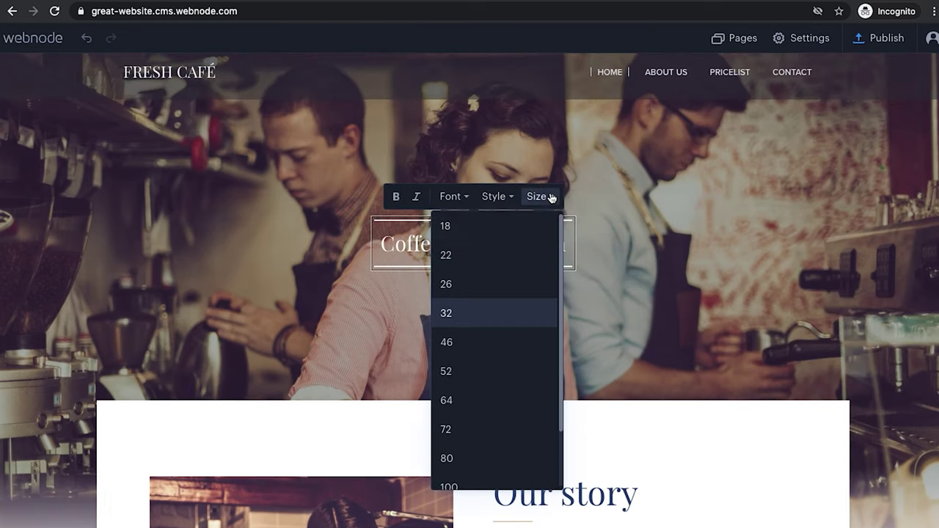
click(466, 434)
click(450, 176)
scroll(477, 378, down, 3)
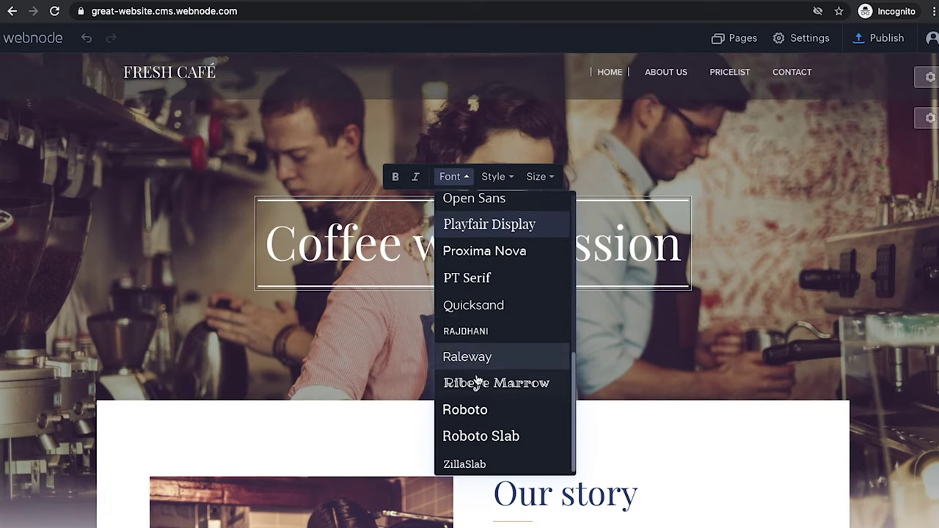
click(468, 409)
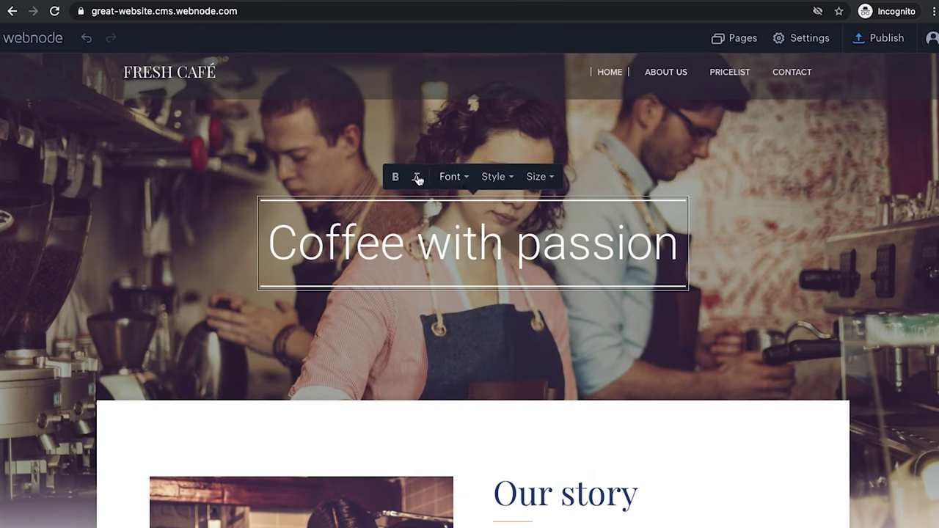
click(463, 183)
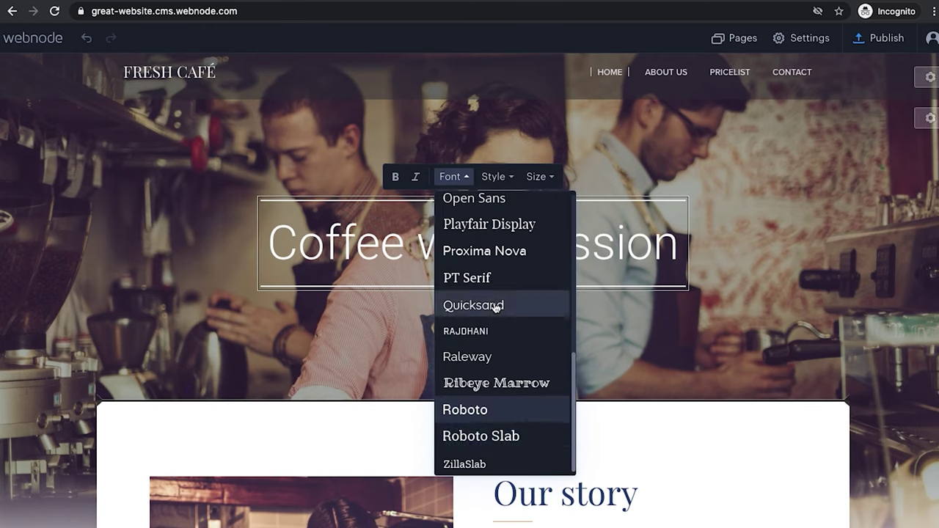
scroll(484, 308, up, 5)
click(496, 233)
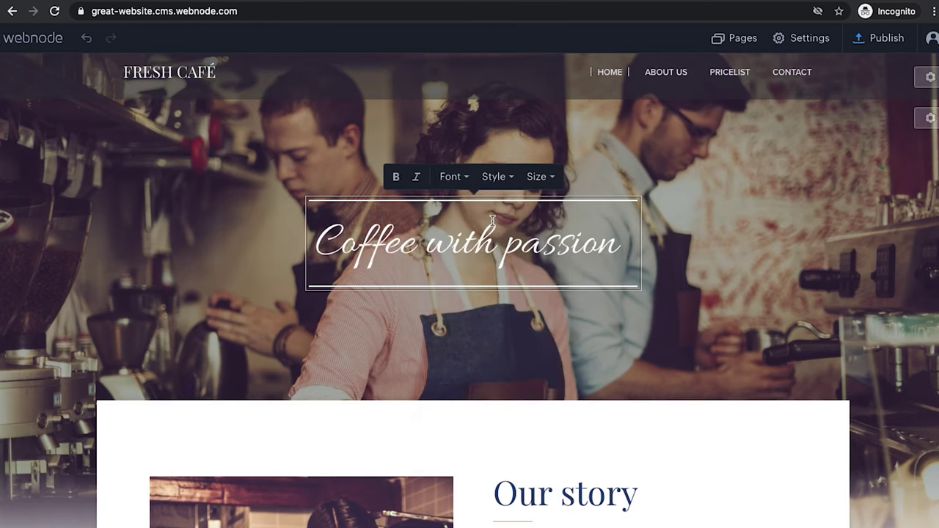
Step: Give the heading the Black background style
click(496, 177)
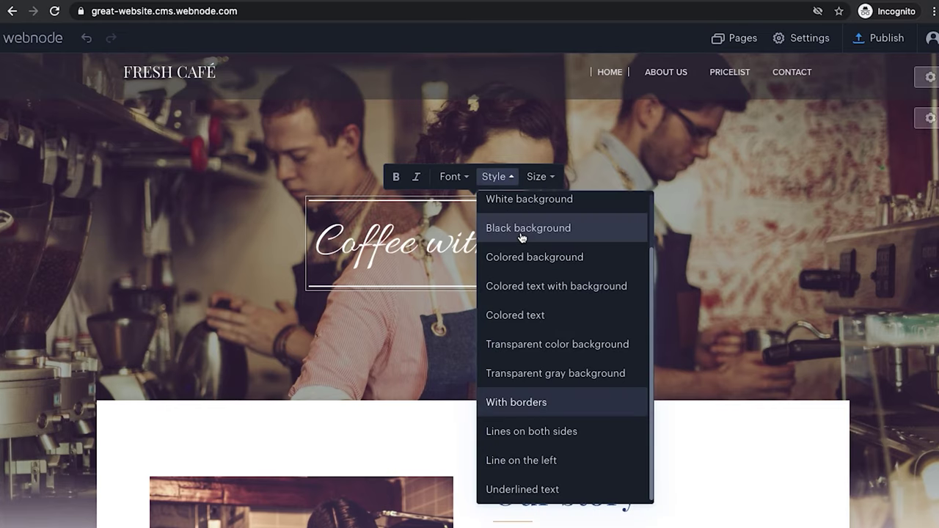
click(521, 228)
click(495, 181)
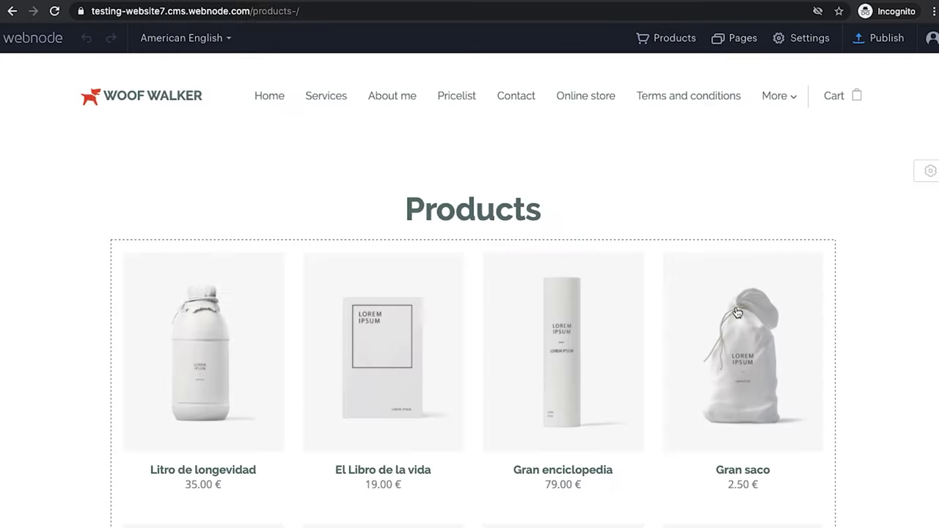